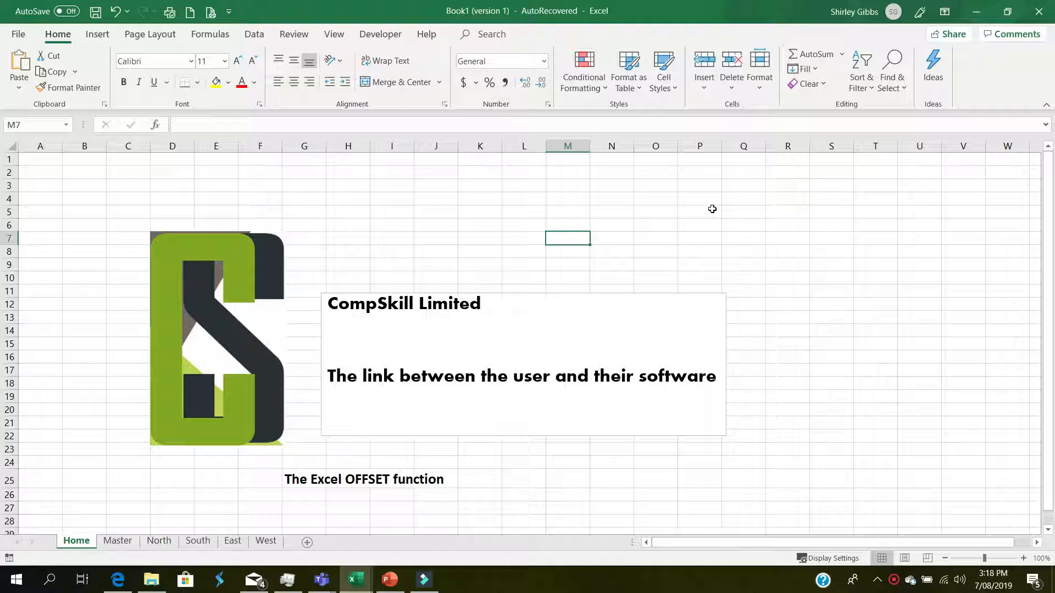
# Enter an OFFSET formula in cell B2 of the North sheet with reference Master!A2, Rows left blank and Cols set to 1.
pyautogui.click(117, 543)
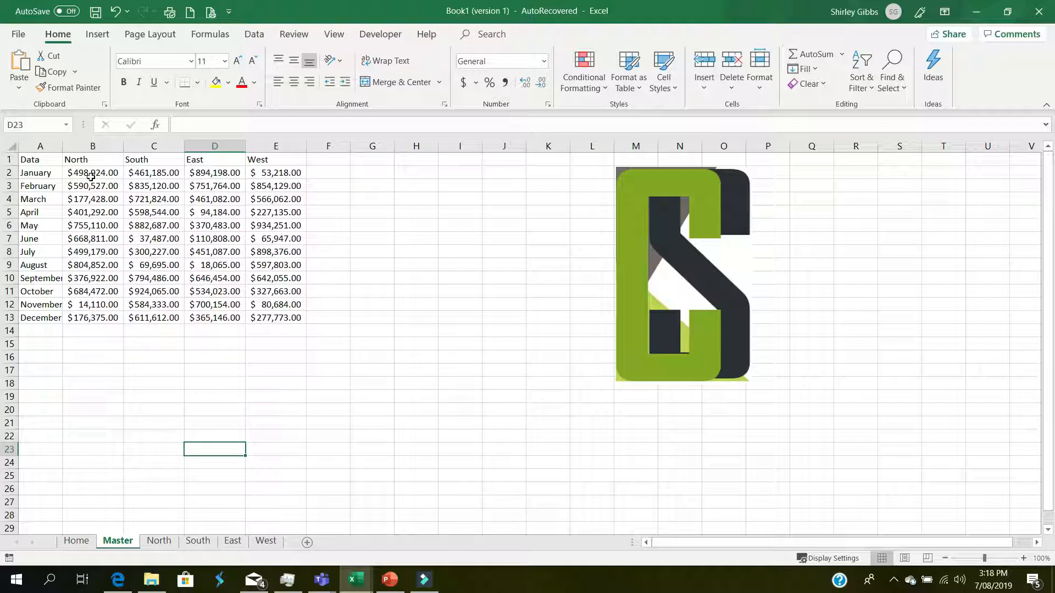
pyautogui.click(160, 541)
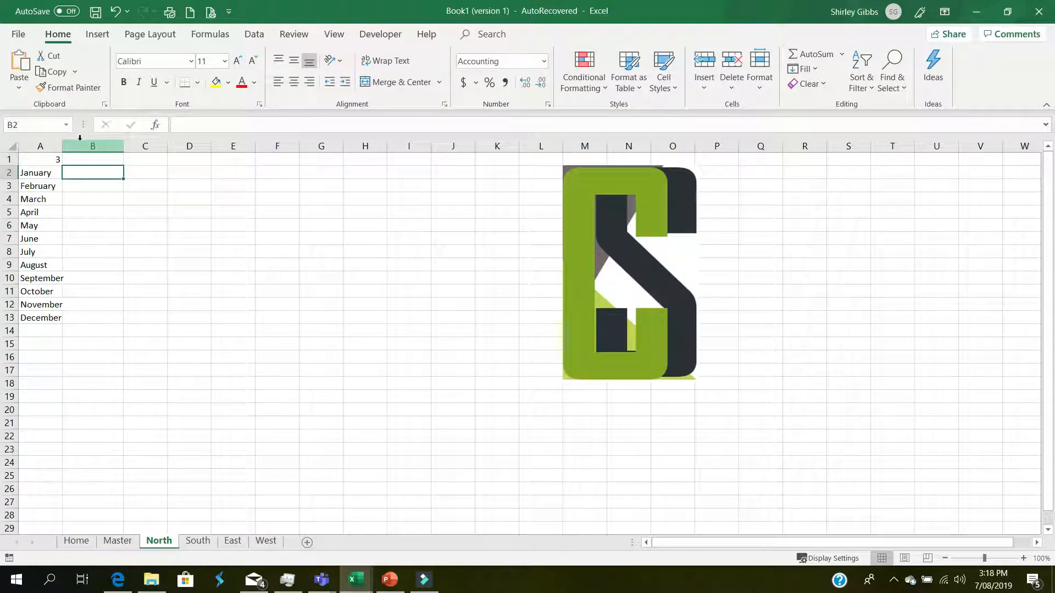
pyautogui.click(88, 178)
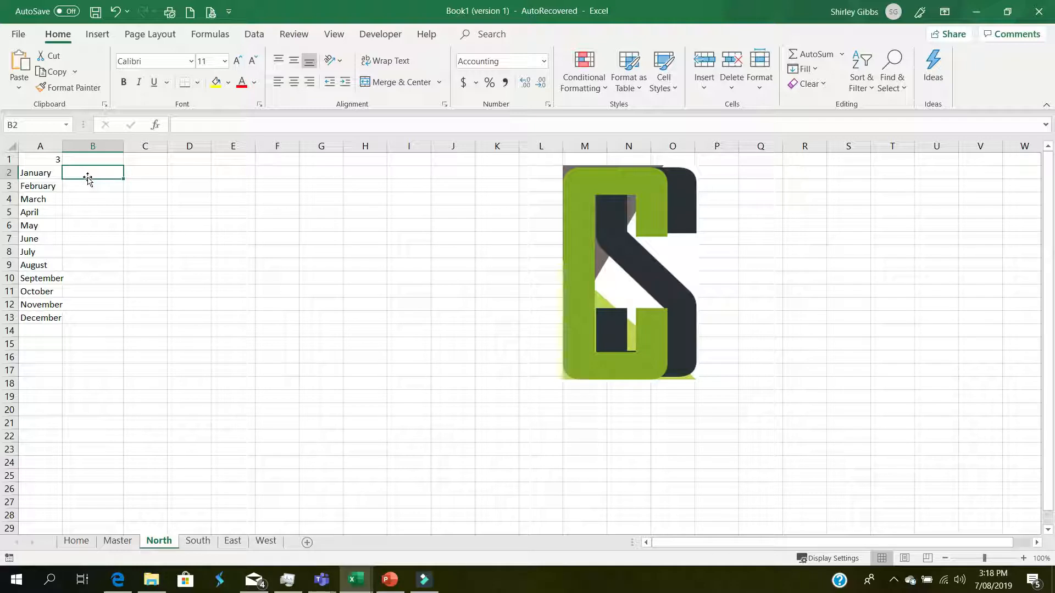
pyautogui.write('=off')
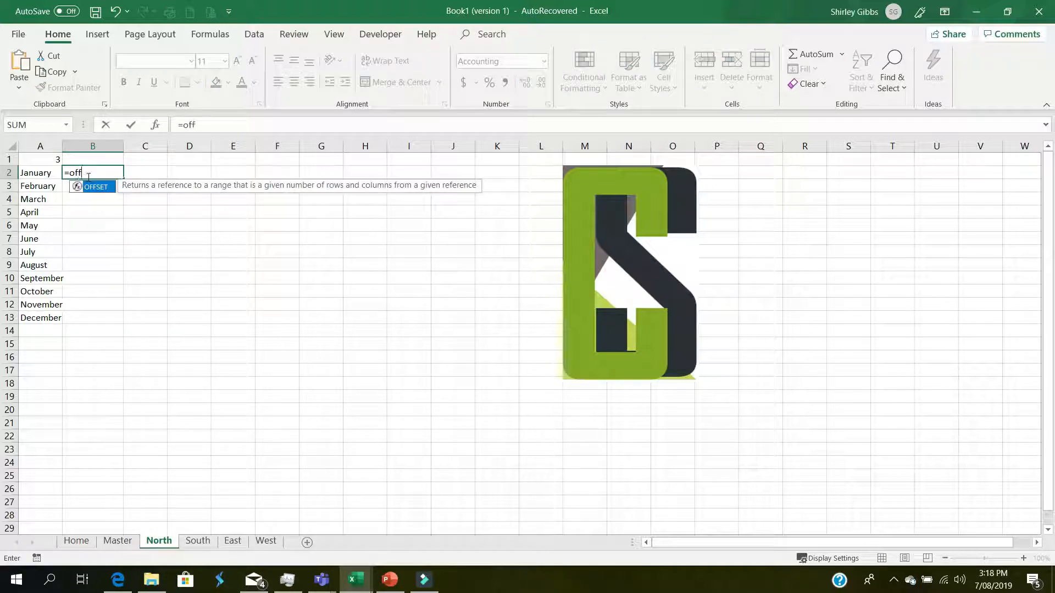
pyautogui.write('set(')
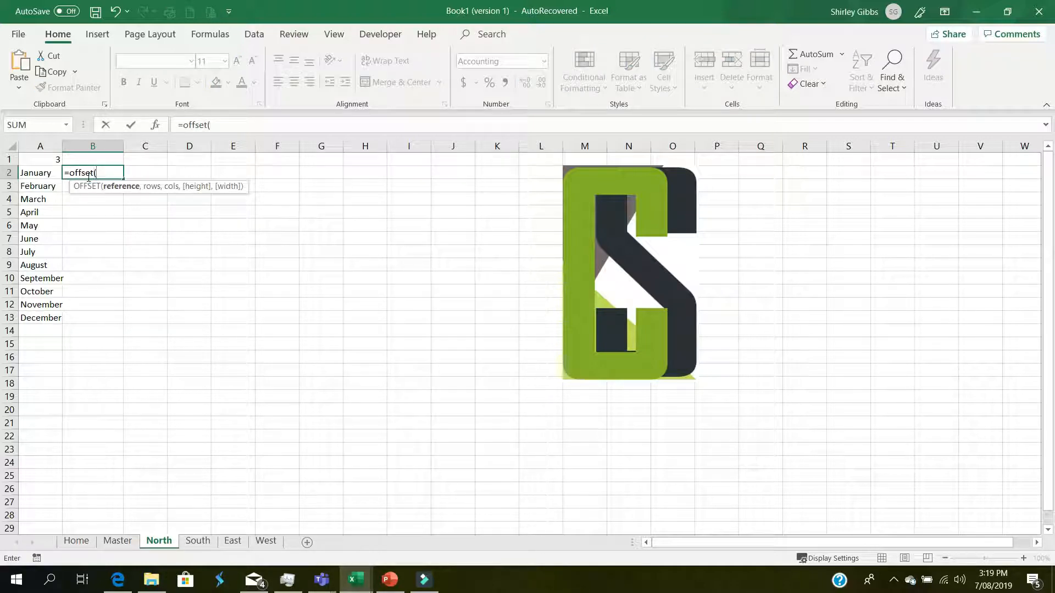
pyautogui.click(155, 125)
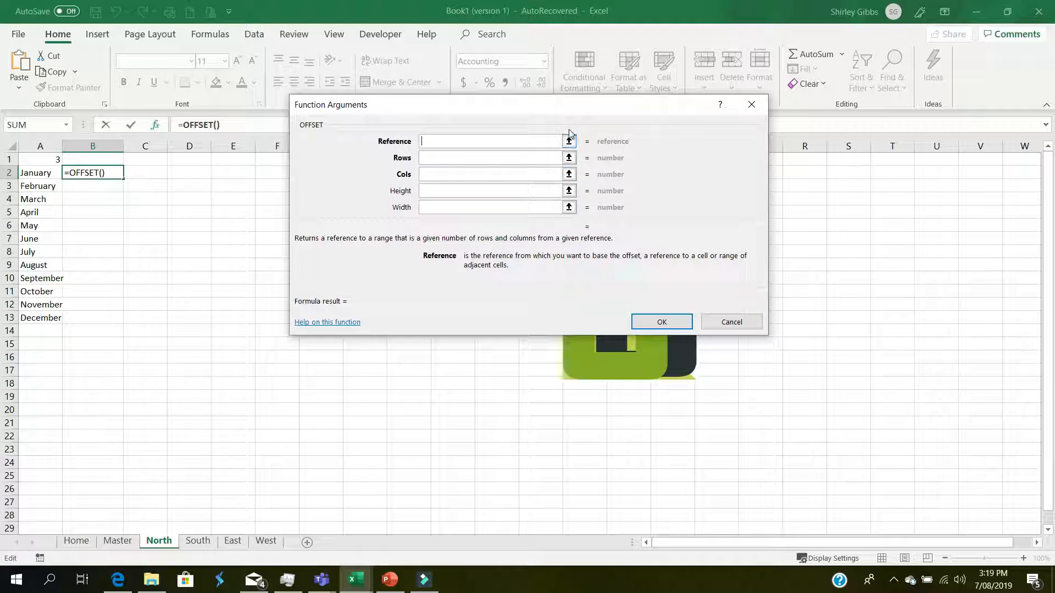
pyautogui.click(116, 543)
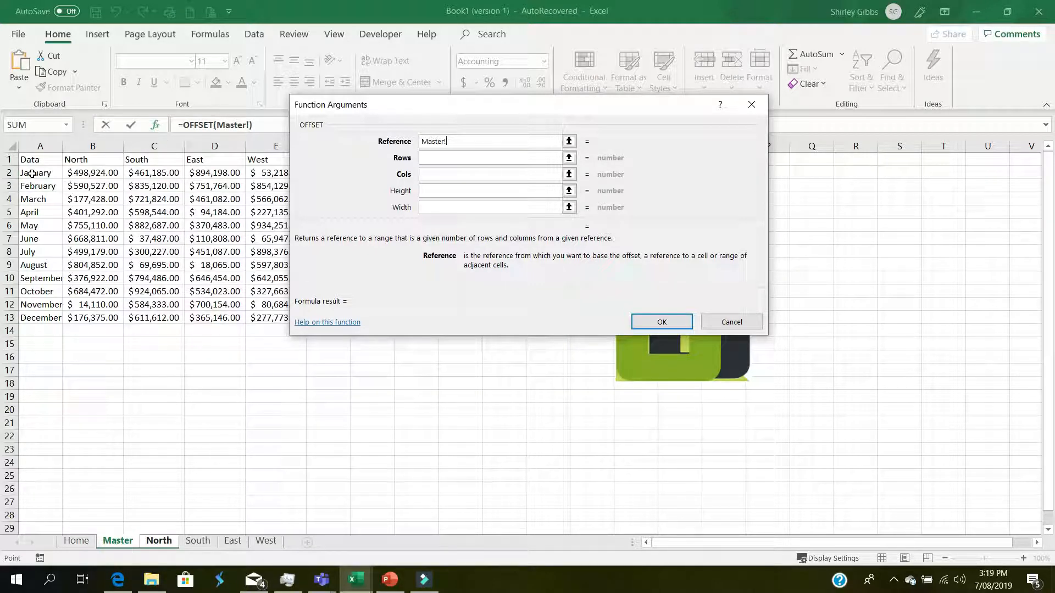
pyautogui.click(32, 173)
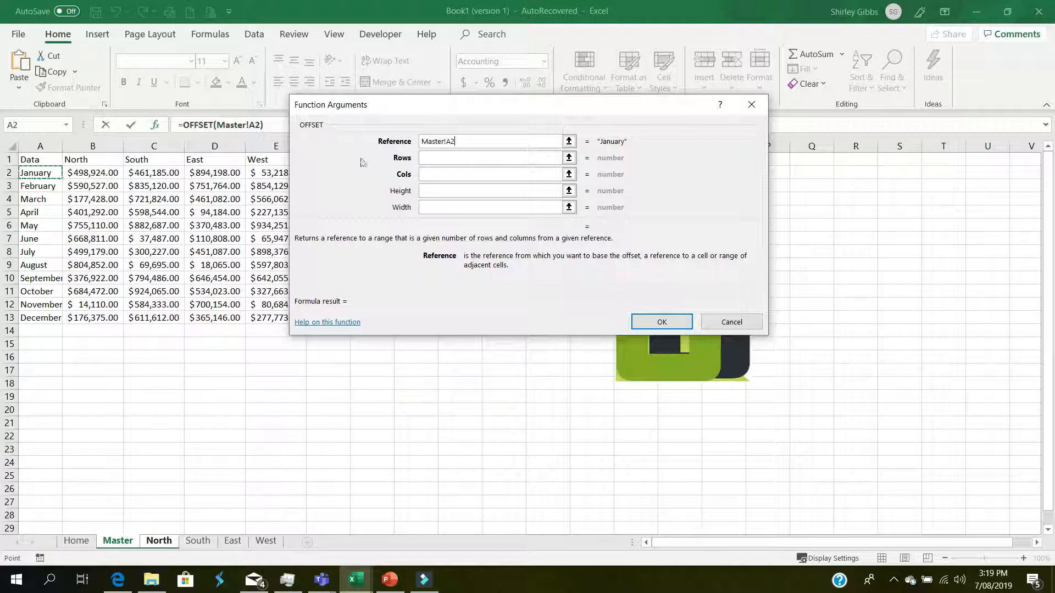
pyautogui.click(445, 175)
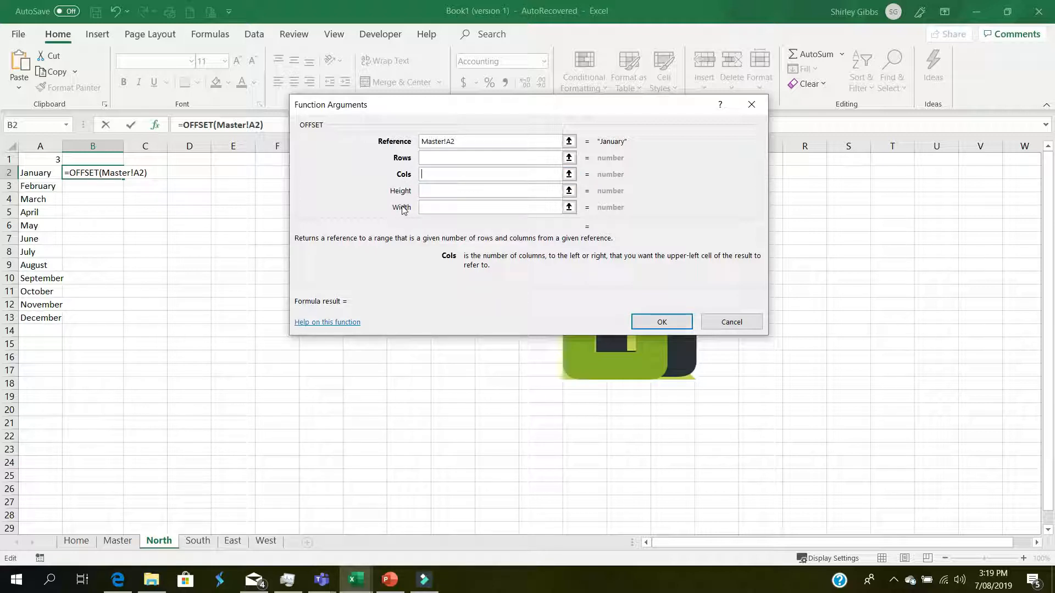
pyautogui.write('1')
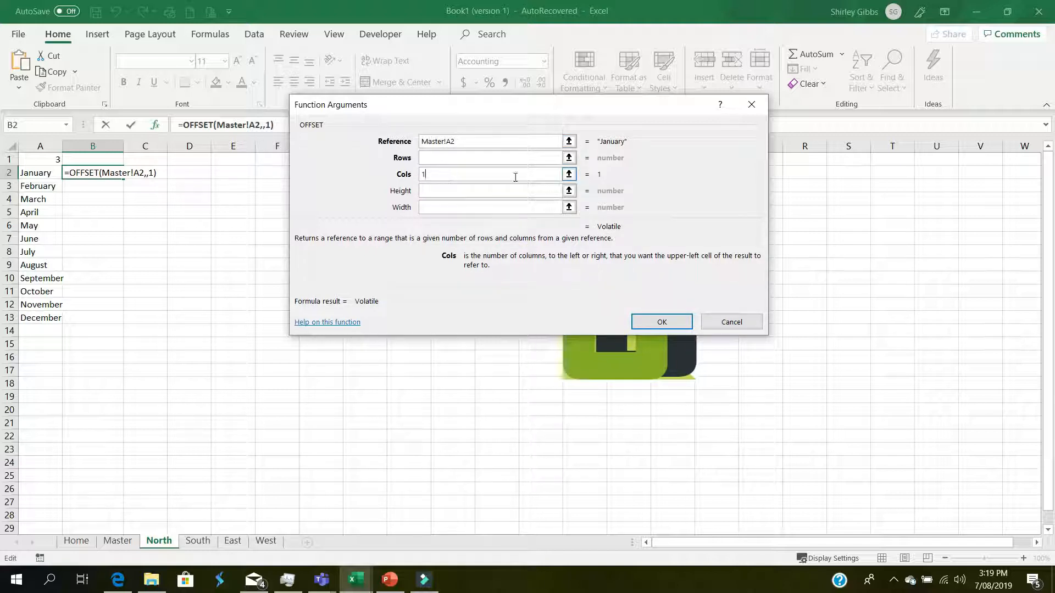
pyautogui.click(662, 323)
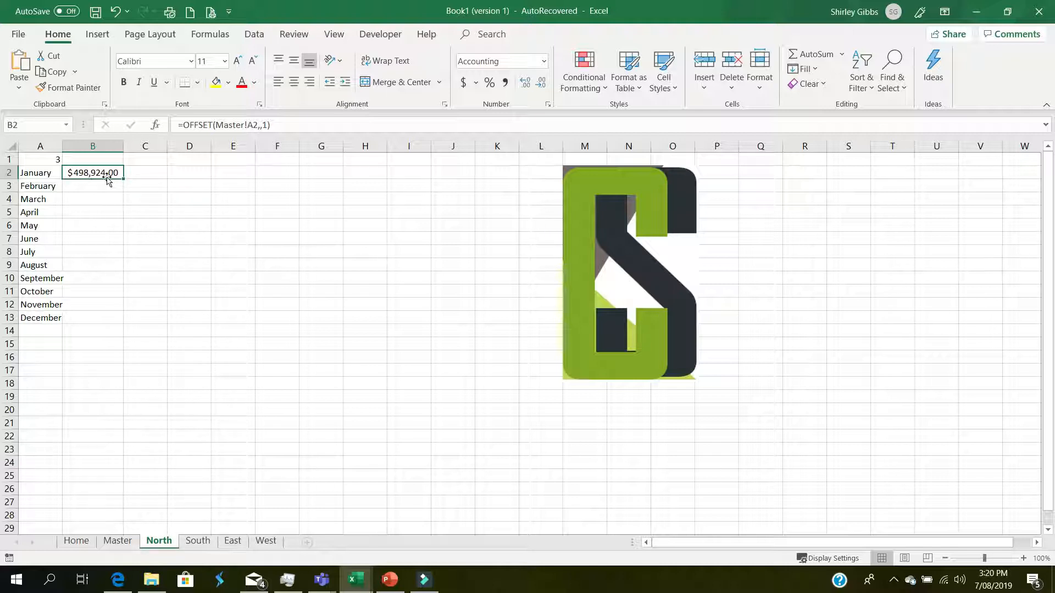
# Fill the North sheet's B2 formula down to the December row and compare the figures with the Master sheet.
pyautogui.click(117, 540)
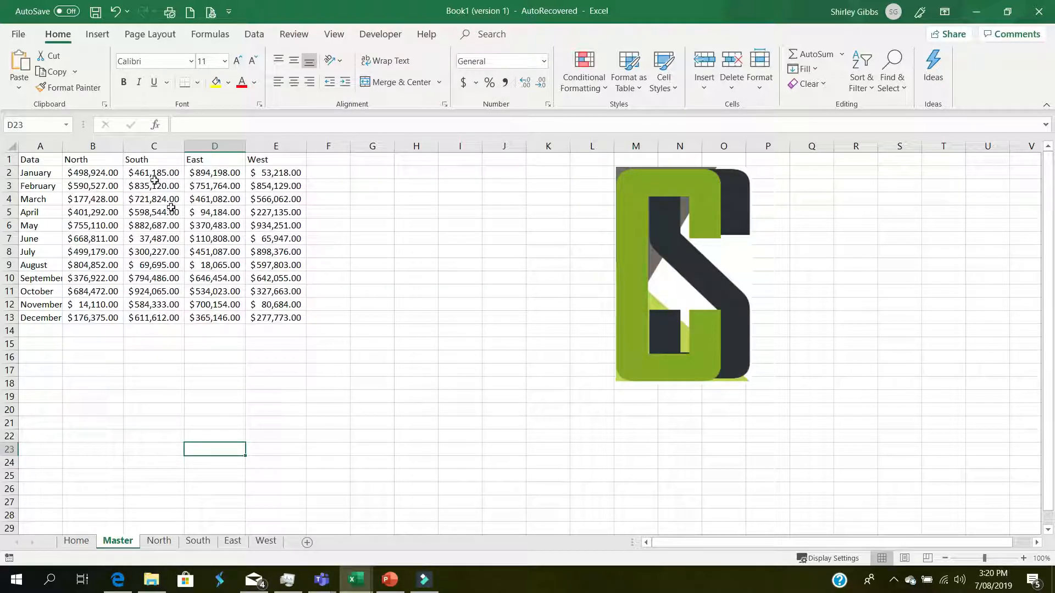
pyautogui.click(158, 541)
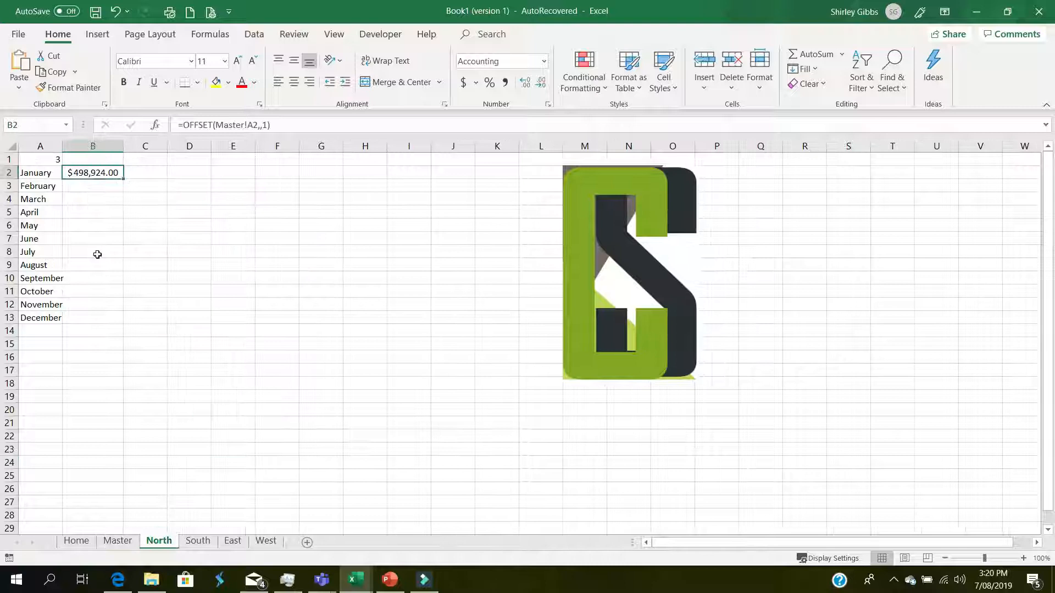
pyautogui.doubleClick(124, 180)
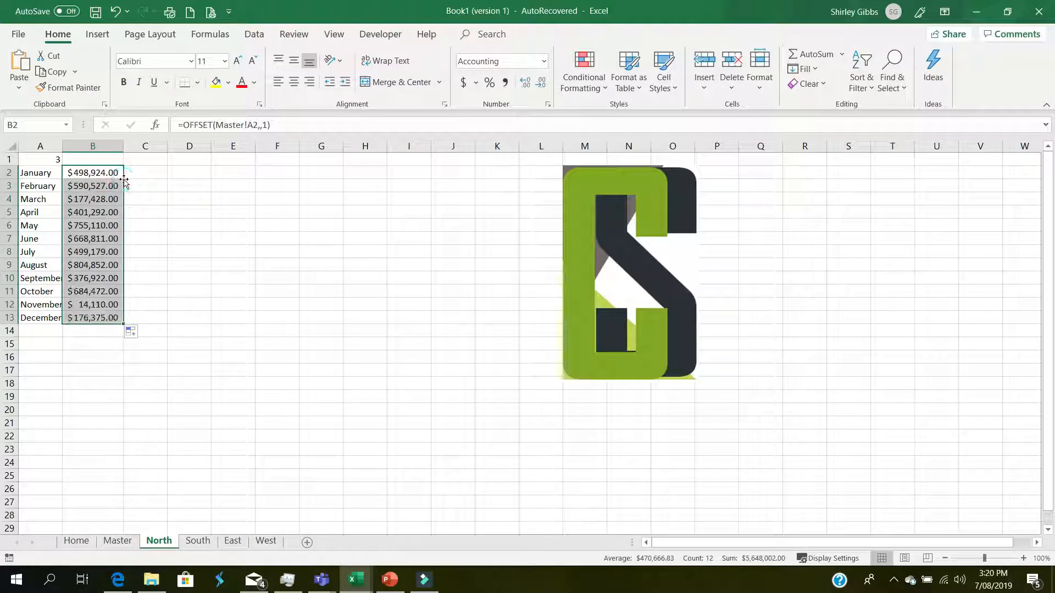
pyautogui.click(118, 540)
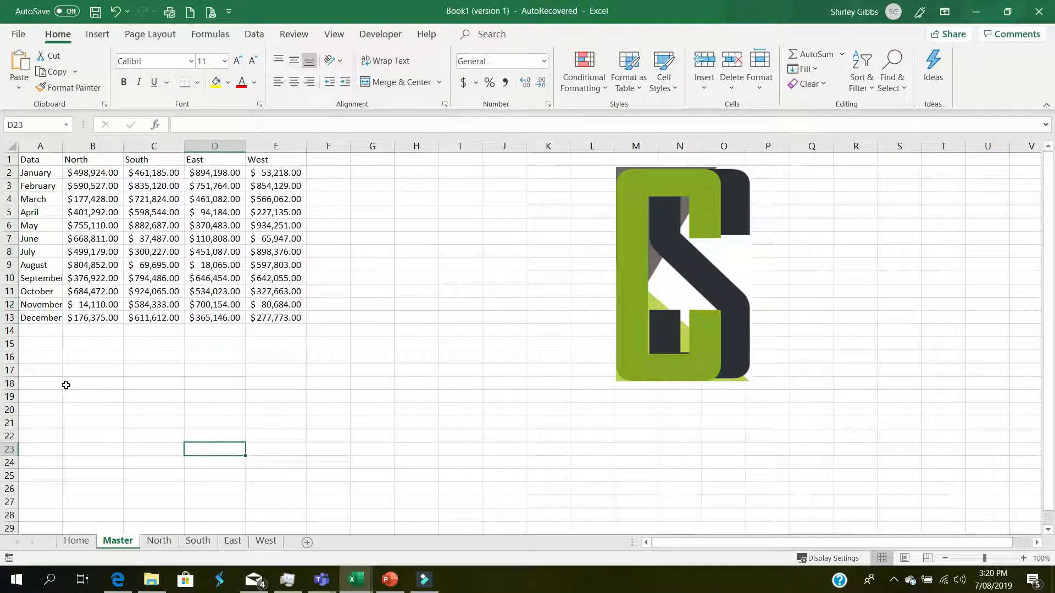
pyautogui.click(153, 542)
# Copy the OFFSET formula from B2 of the North sheet into B2 of the South sheet.
pyautogui.click(102, 172)
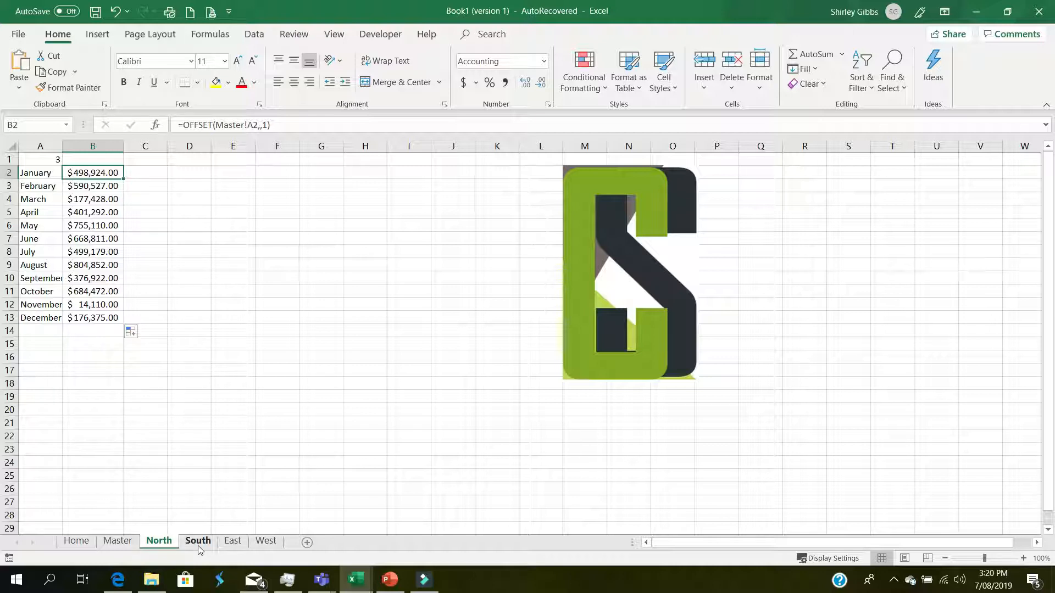
pyautogui.moveTo(272, 125); pyautogui.dragTo(160, 121)
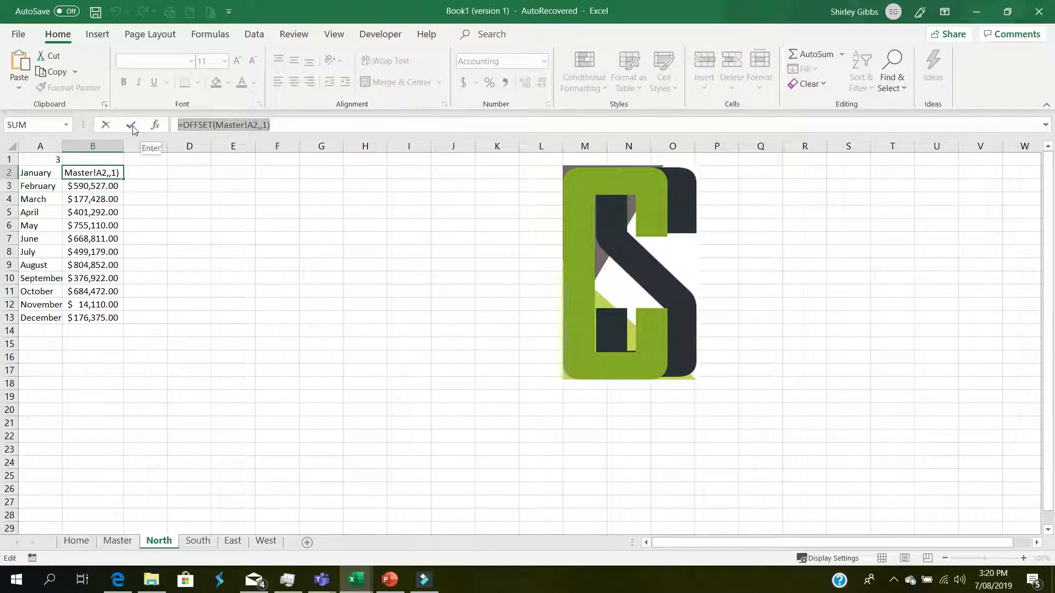
pyautogui.click(132, 127)
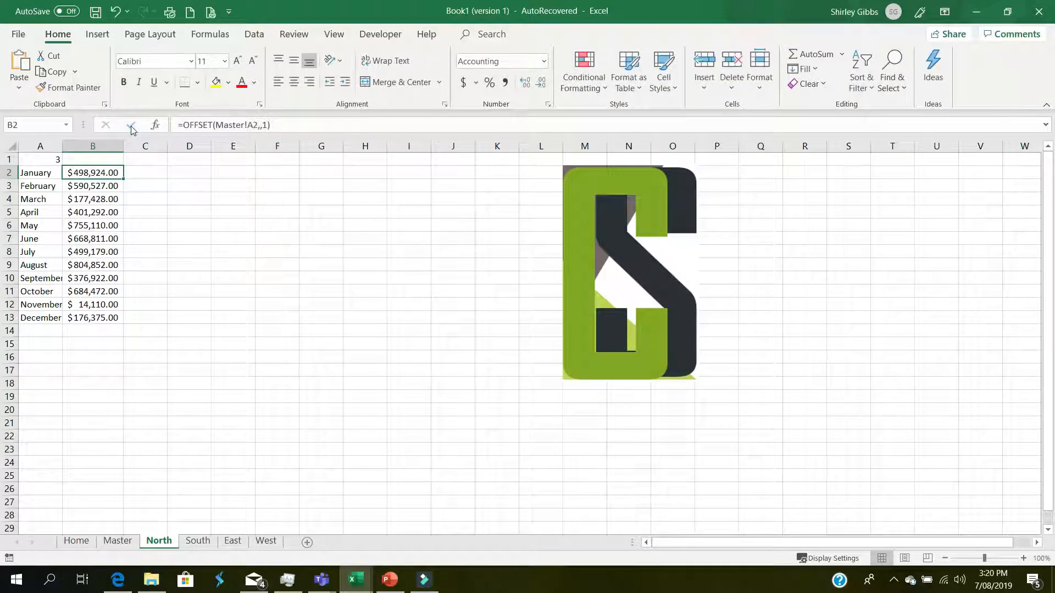
pyautogui.click(198, 540)
pyautogui.click(91, 176)
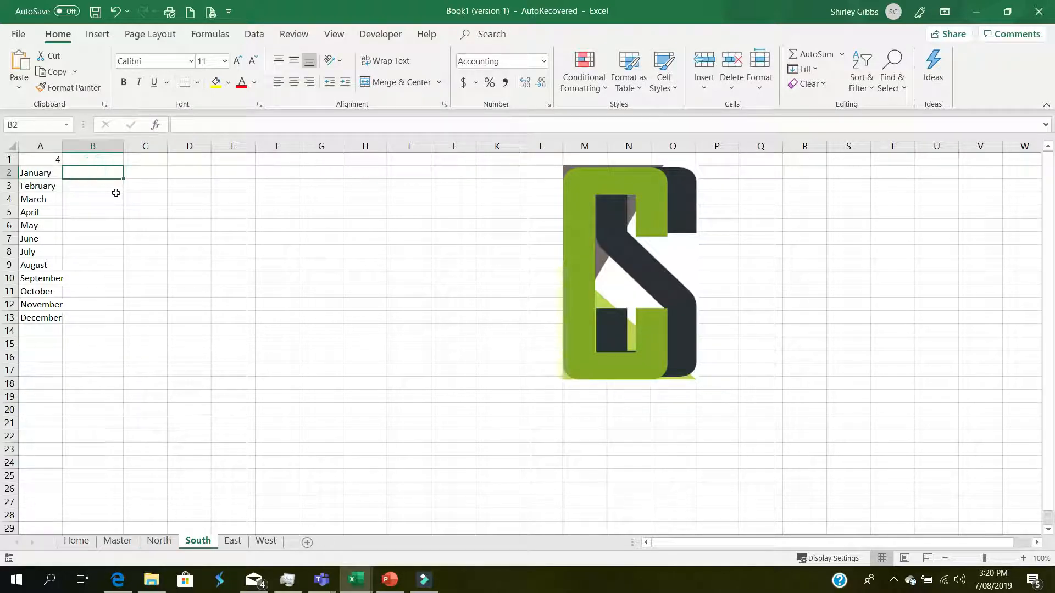
pyautogui.hotkey('ctrl', 'v')
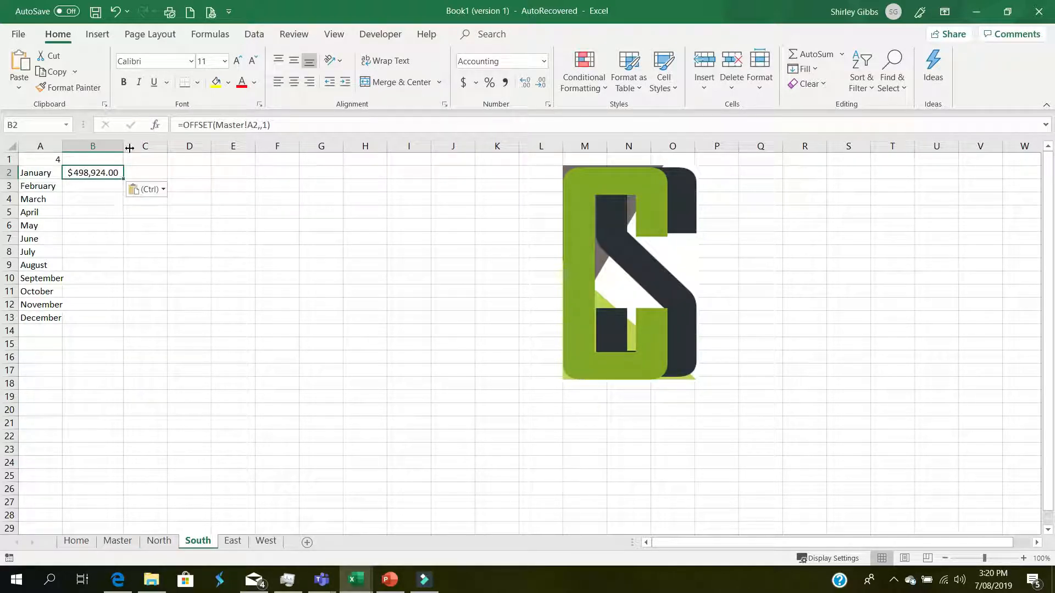
pyautogui.click(286, 122)
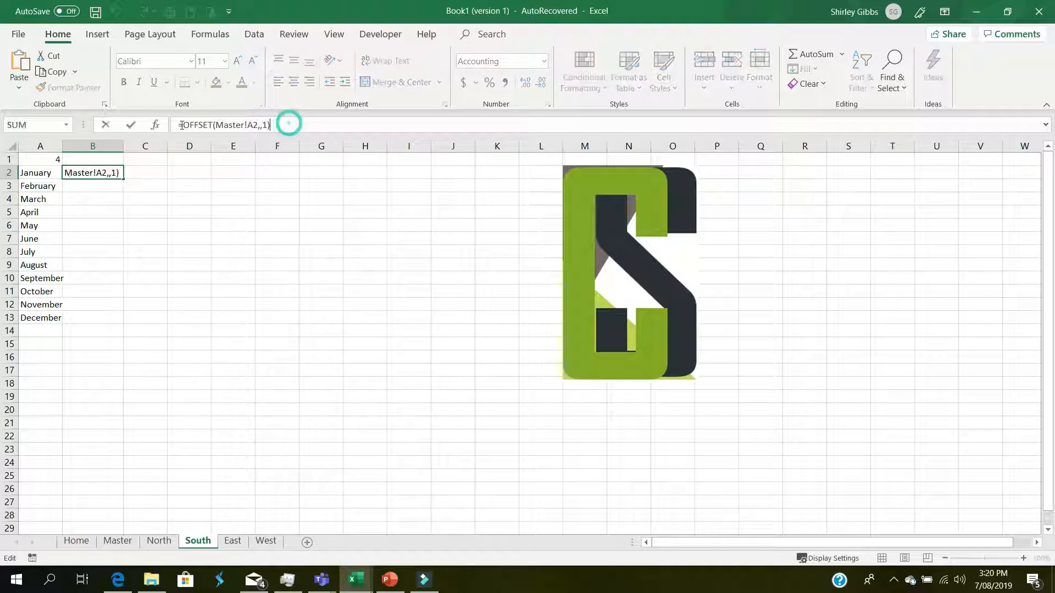
pyautogui.click(131, 125)
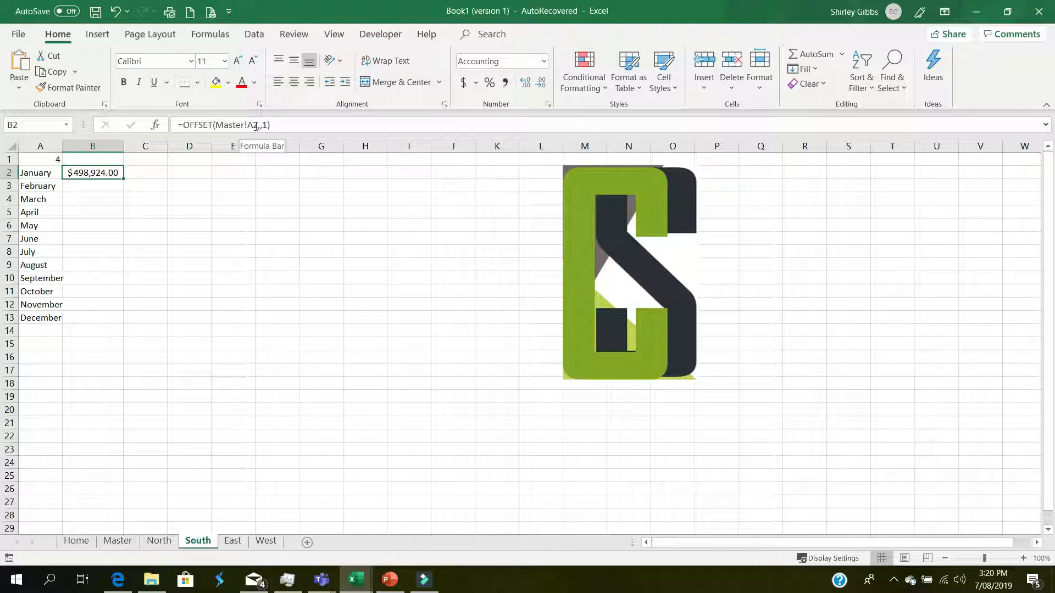
# Change the column offset in the South sheet's B2 formula to 2, giving =OFFSET(Master!A2,,2).
pyautogui.click(159, 541)
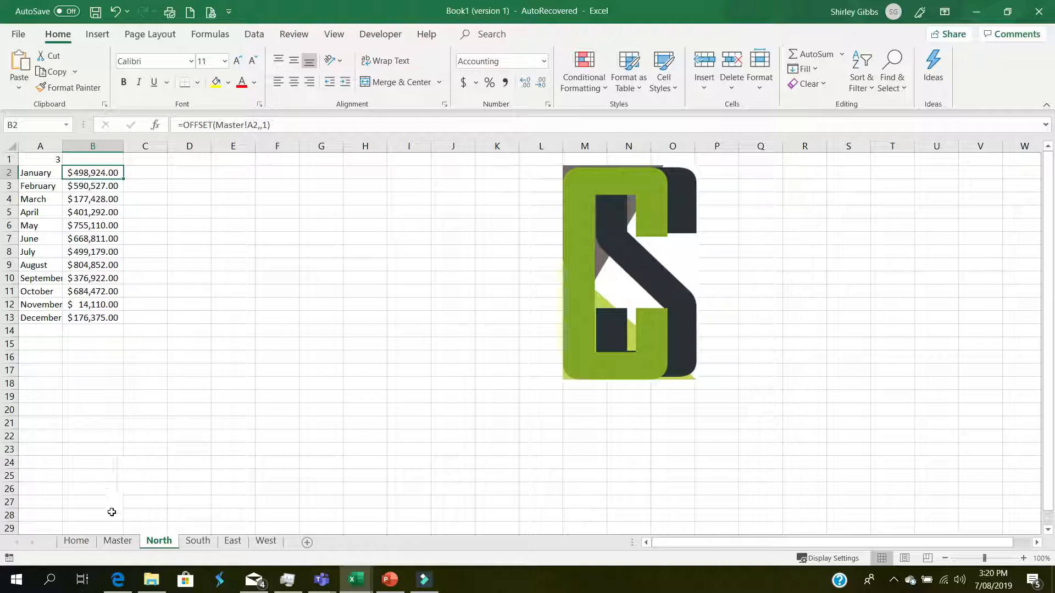
pyautogui.click(117, 540)
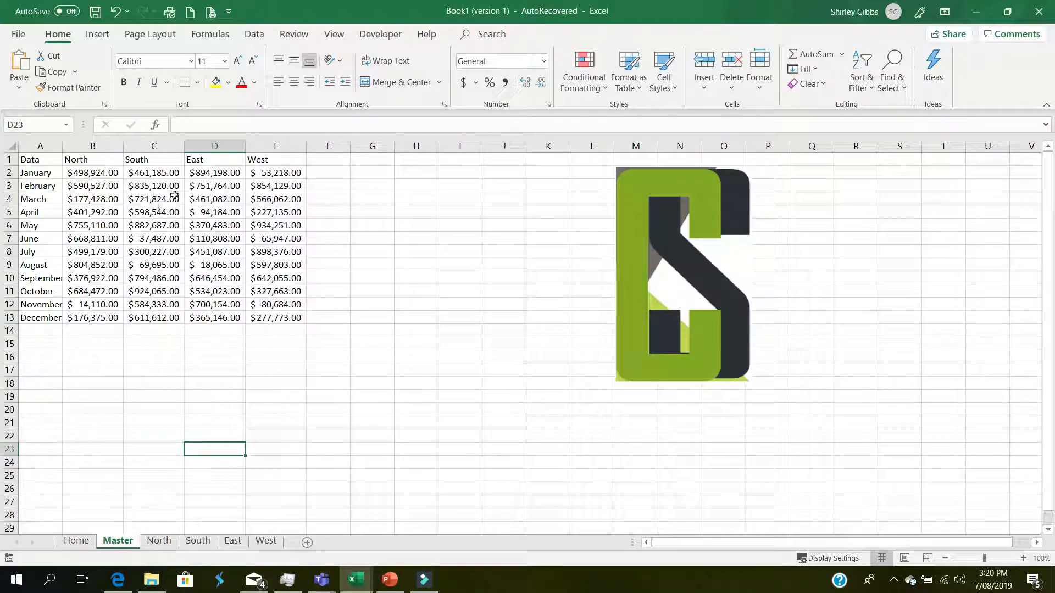
pyautogui.click(196, 541)
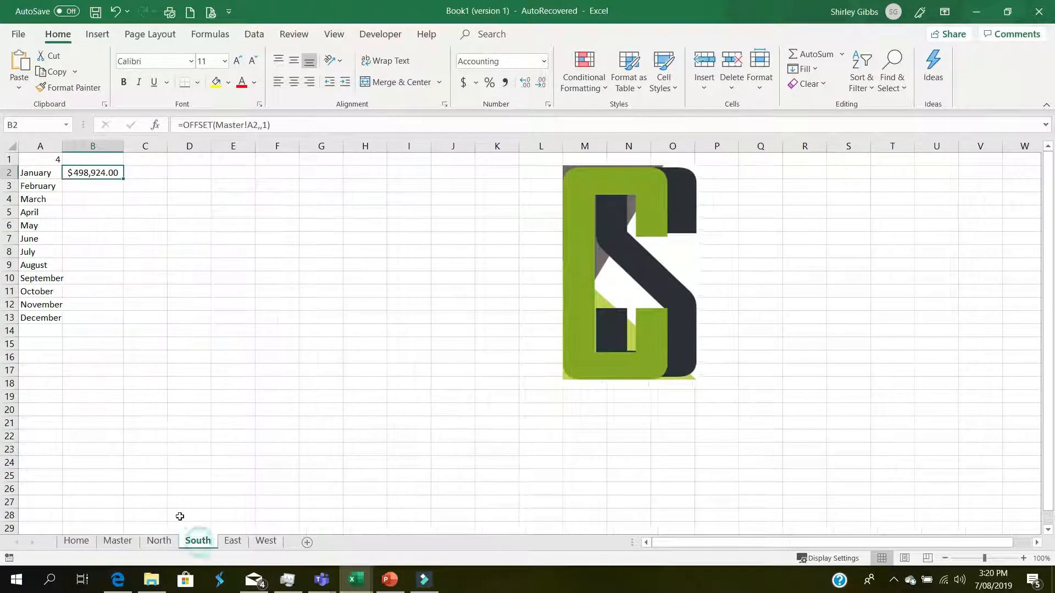
pyautogui.click(266, 125)
pyautogui.doubleClick(265, 125)
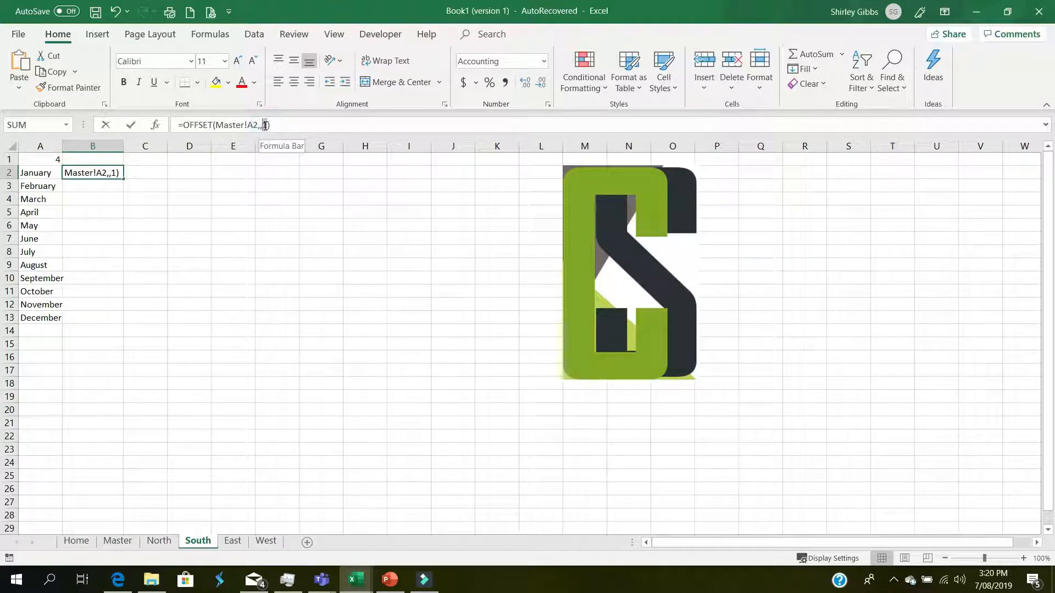
pyautogui.write('2')
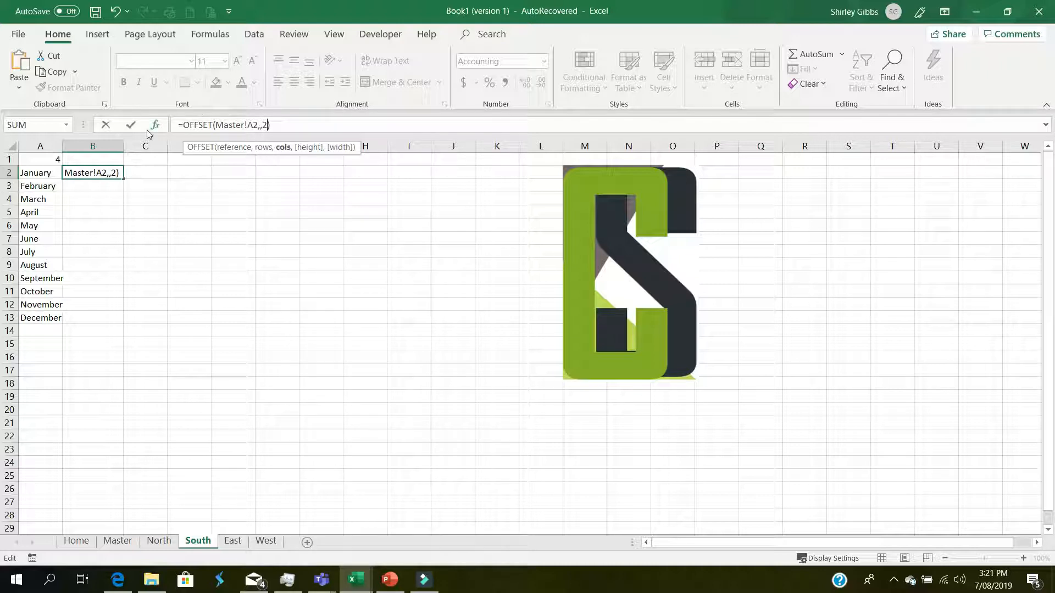
pyautogui.click(131, 125)
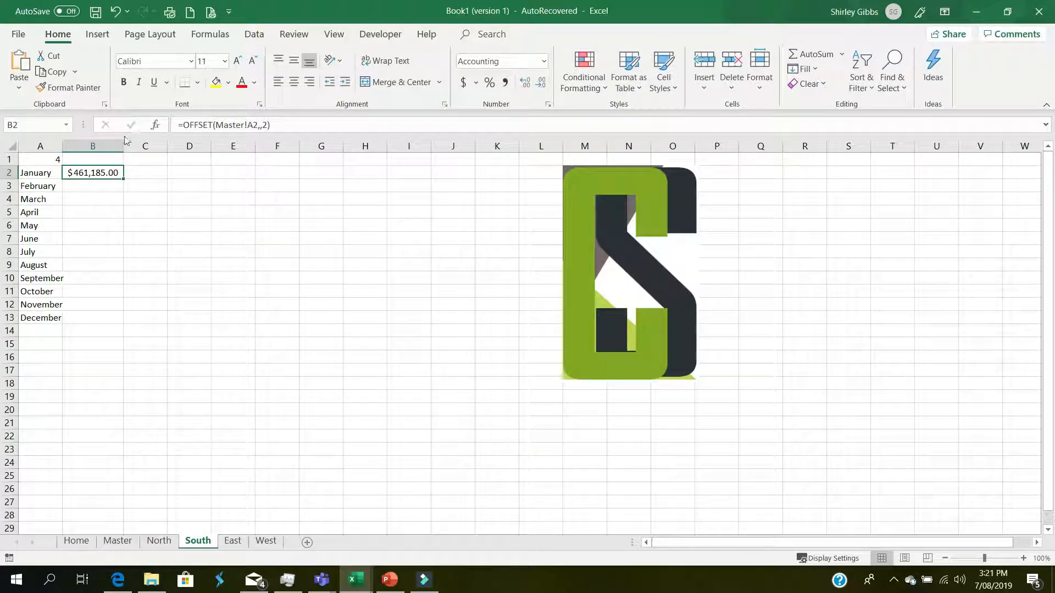
# Check the January figure against the Master sheet and fill the South sheet's B2 formula down to the December row.
pyautogui.click(117, 542)
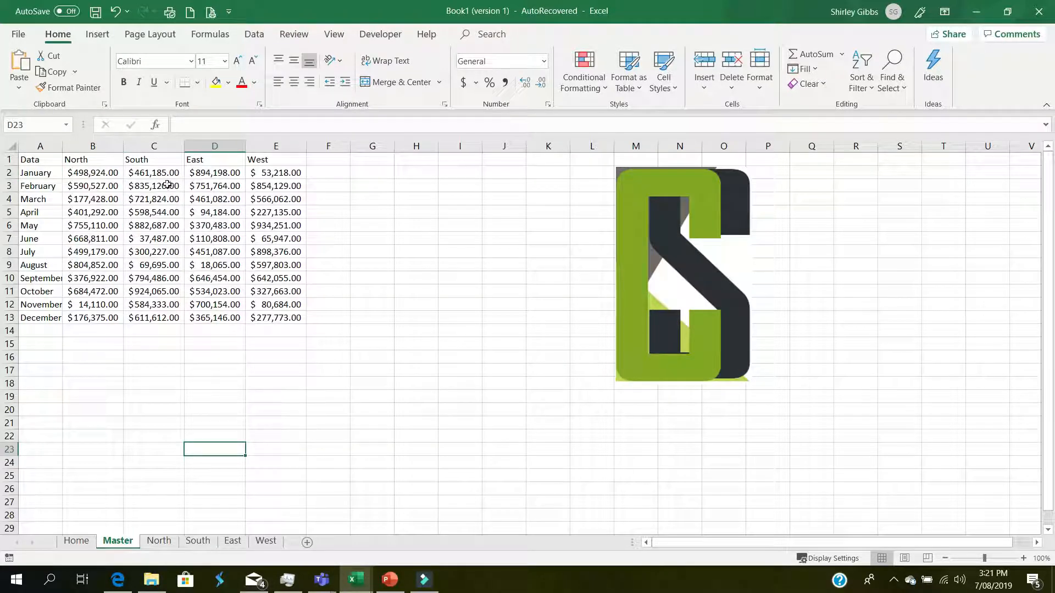
pyautogui.click(198, 541)
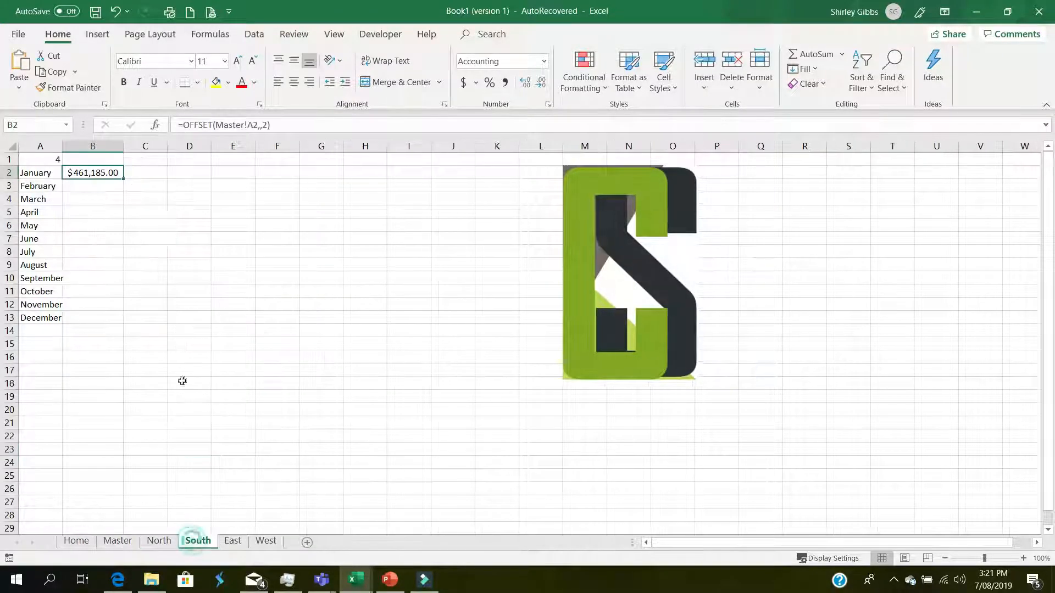
pyautogui.doubleClick(125, 176)
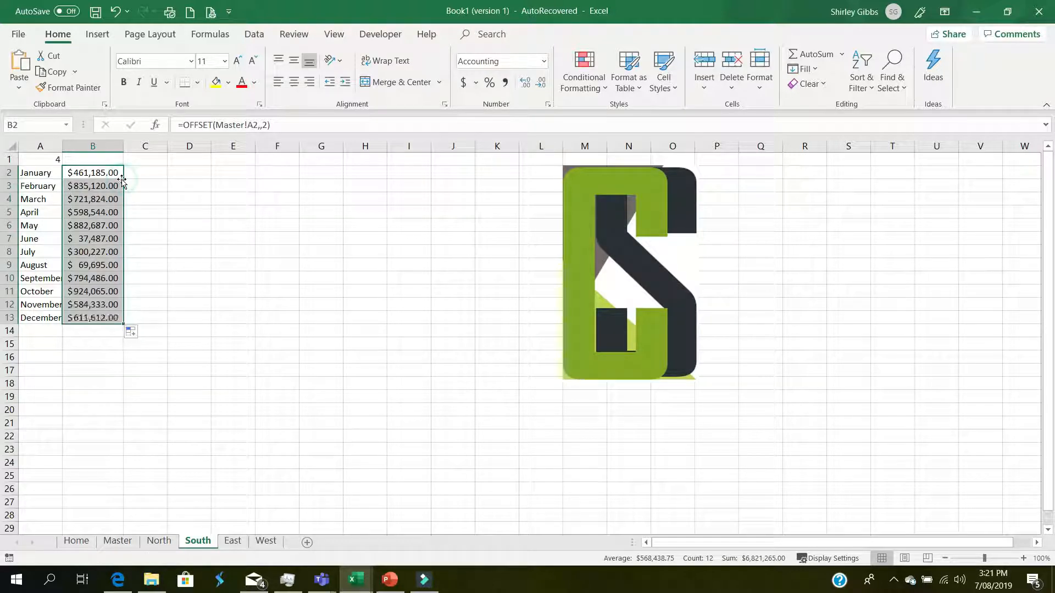
# Compare the South figures with the Master sheet and inspect the formula in cell A1 of the North sheet.
pyautogui.click(115, 541)
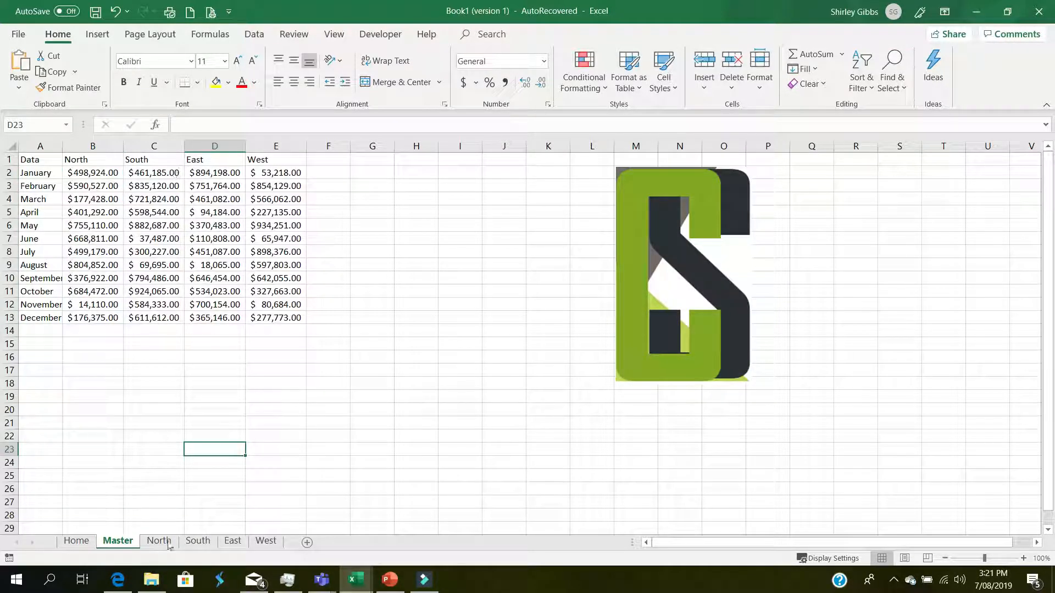
pyautogui.click(197, 541)
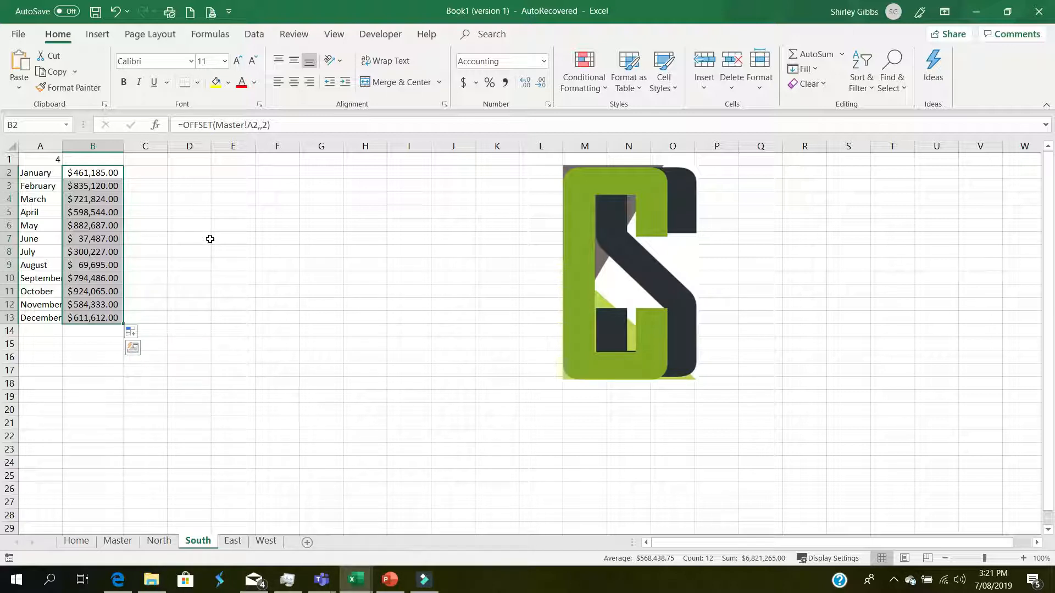
pyautogui.click(158, 542)
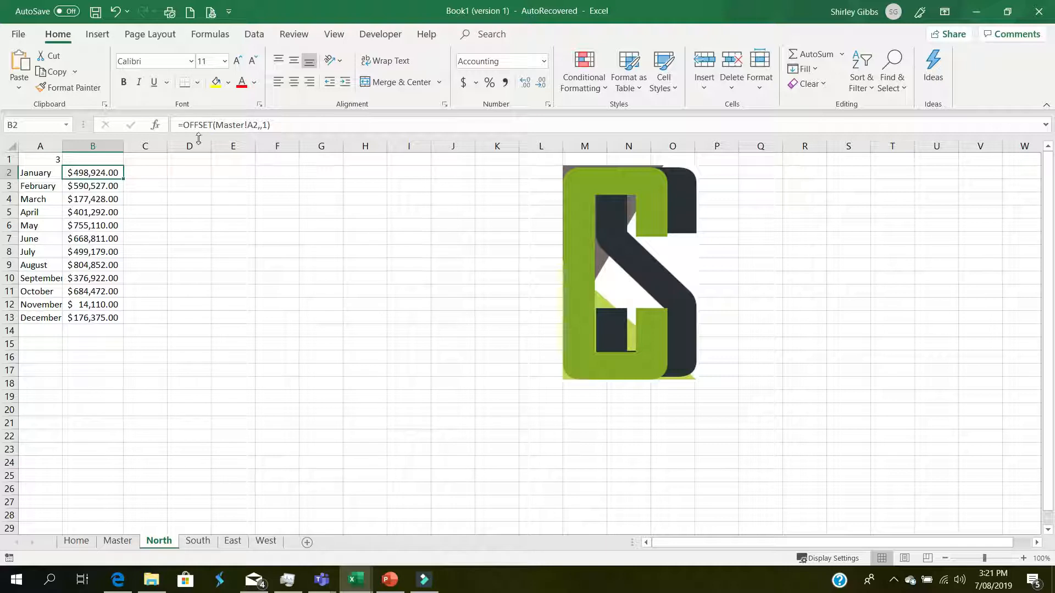
pyautogui.click(41, 162)
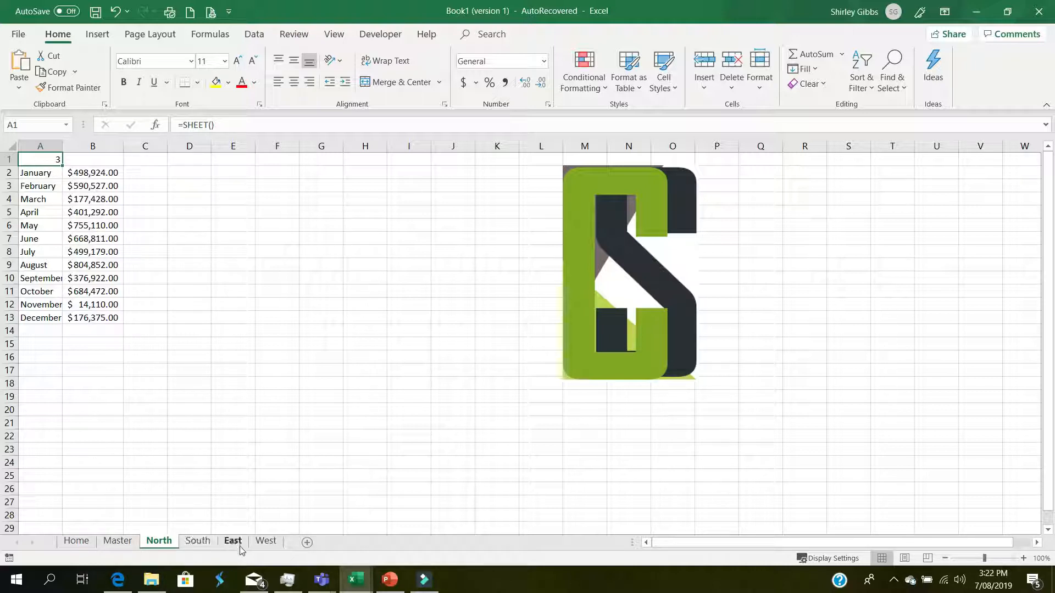
# Change the Cols argument of the OFFSET formula in the North sheet's B2 to VALUE(A1)-2, giving =OFFSET(Master!A2,,VALUE(A1)-2).
pyautogui.click(96, 174)
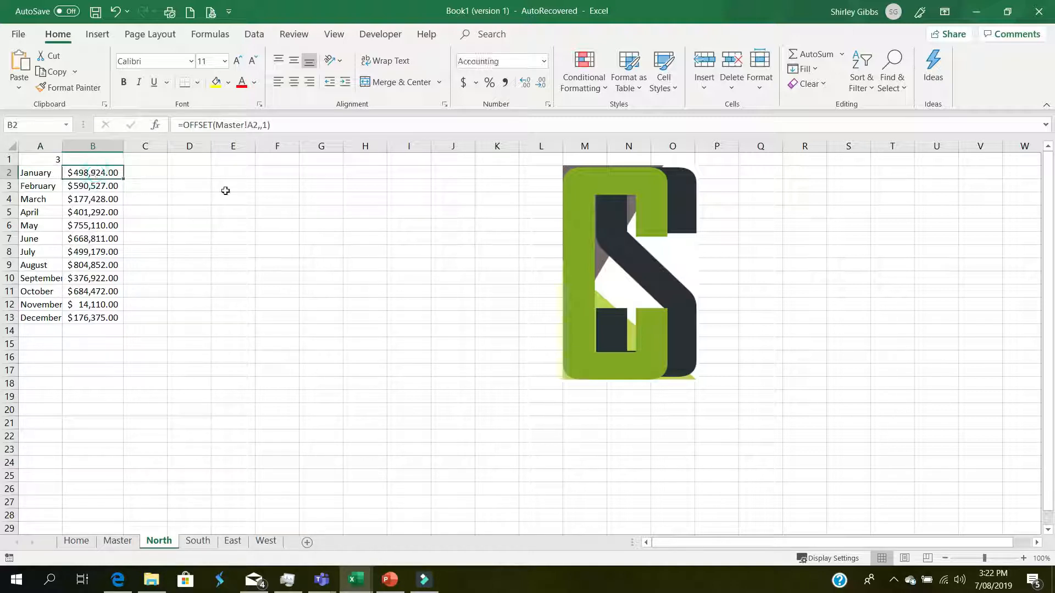
pyautogui.click(206, 126)
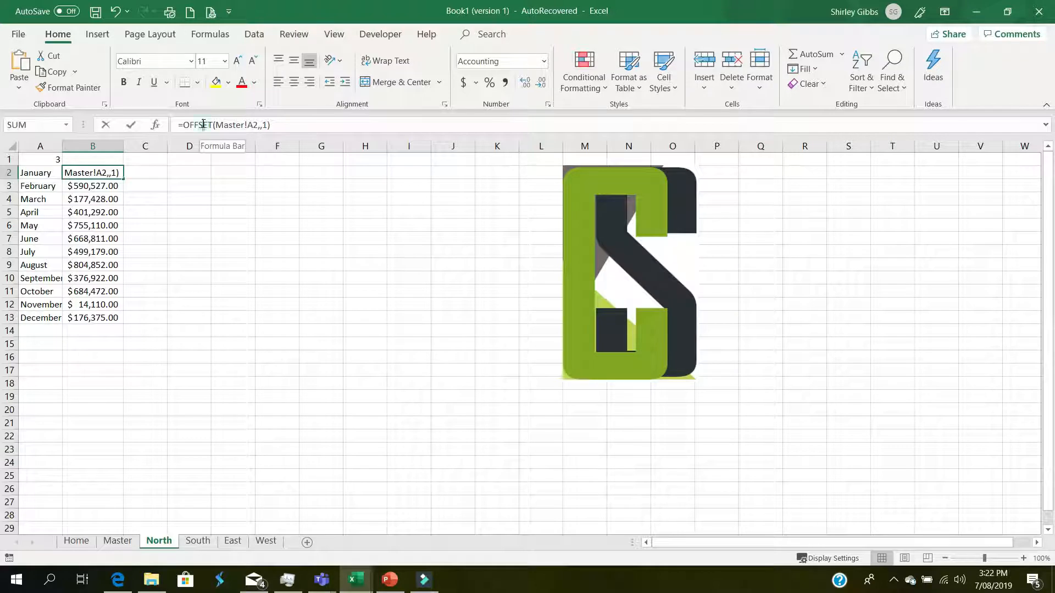
pyautogui.click(156, 125)
pyautogui.click(441, 175)
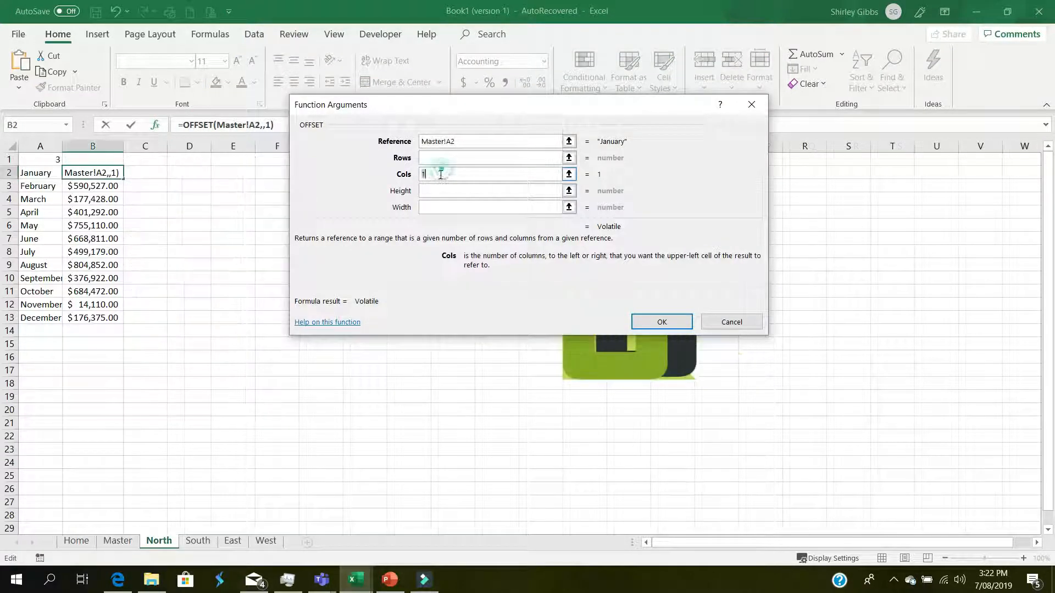
pyautogui.write('value(')
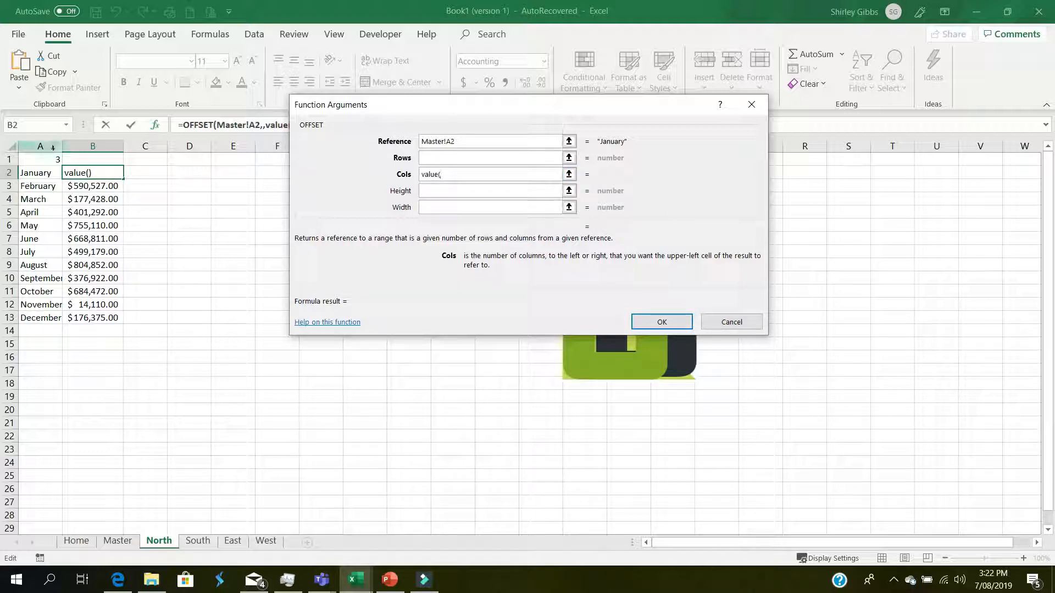
pyautogui.click(48, 160)
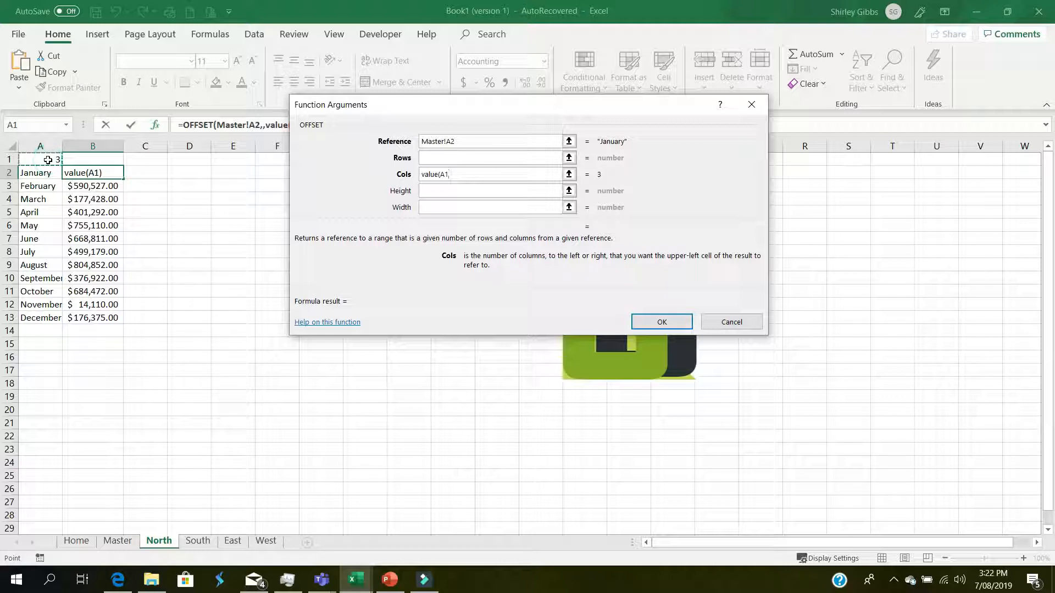
pyautogui.write(')')
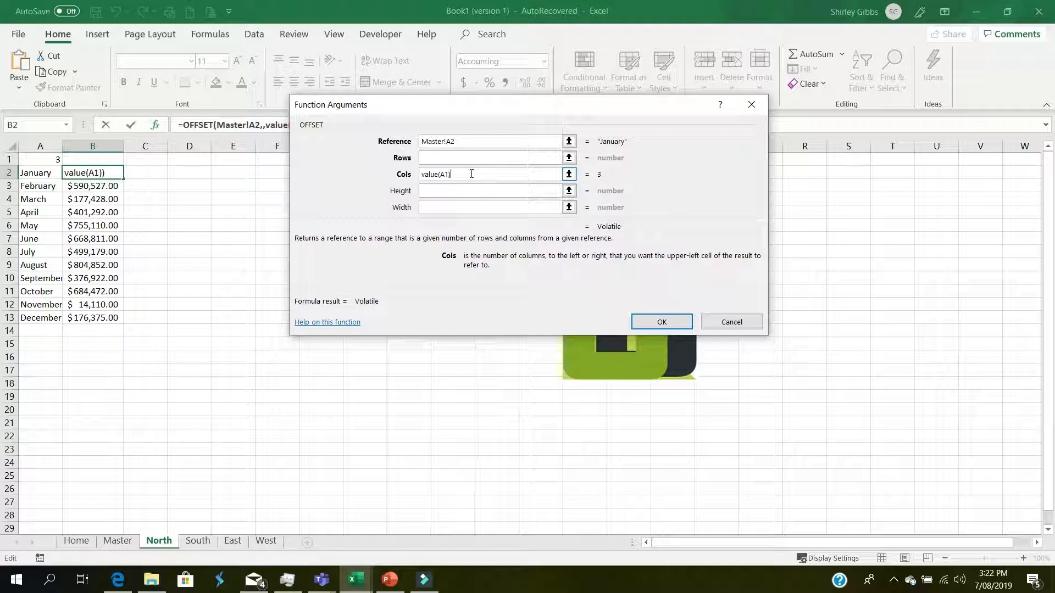
pyautogui.write('-2')
pyautogui.click(662, 321)
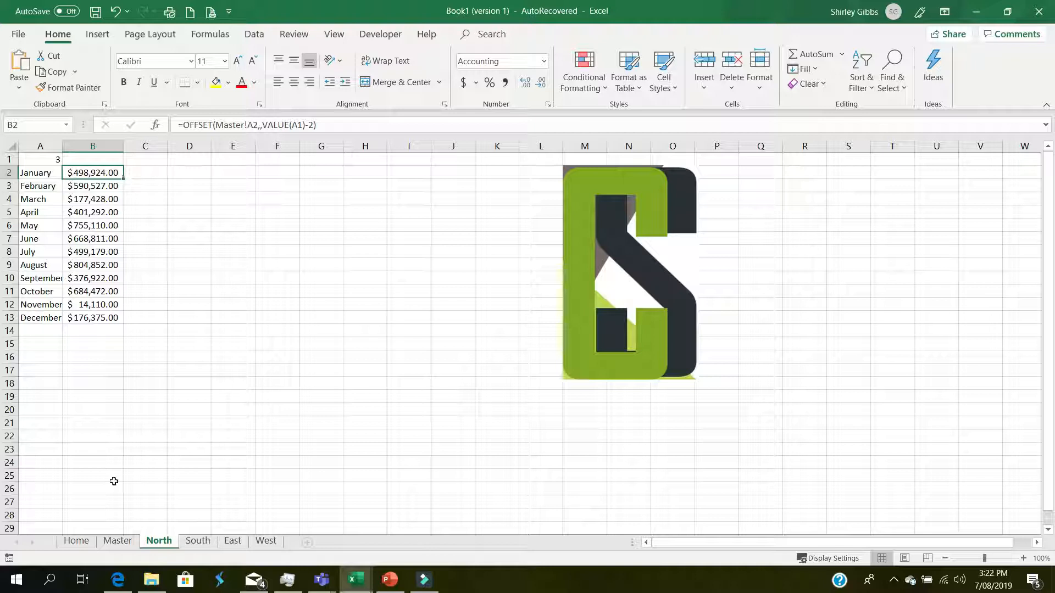
# Check the January figure against the Master sheet and try to fill the North sheet's B2 formula down to the December row.
pyautogui.click(117, 541)
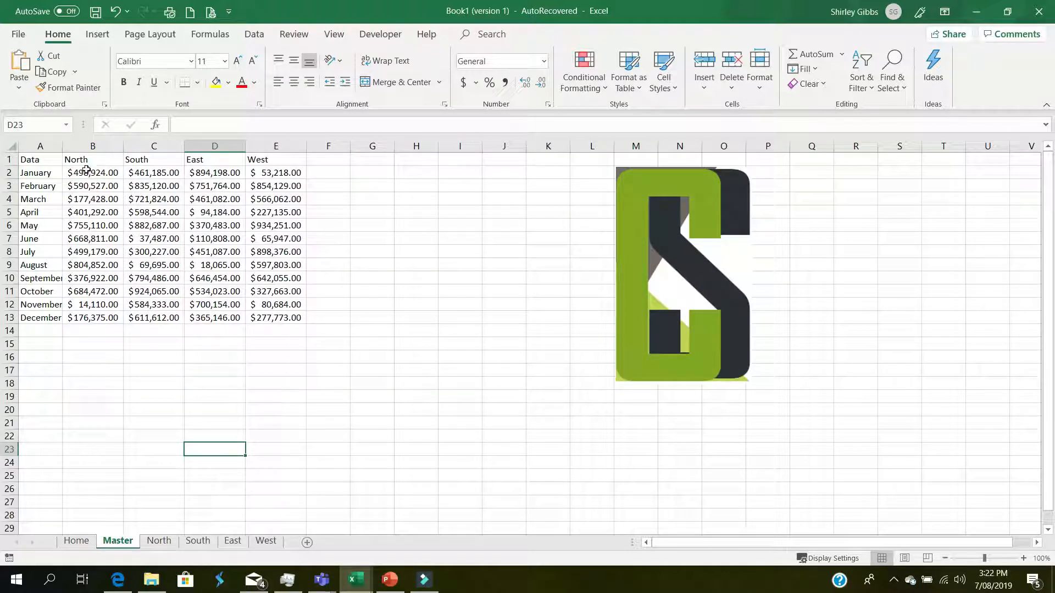
pyautogui.click(158, 542)
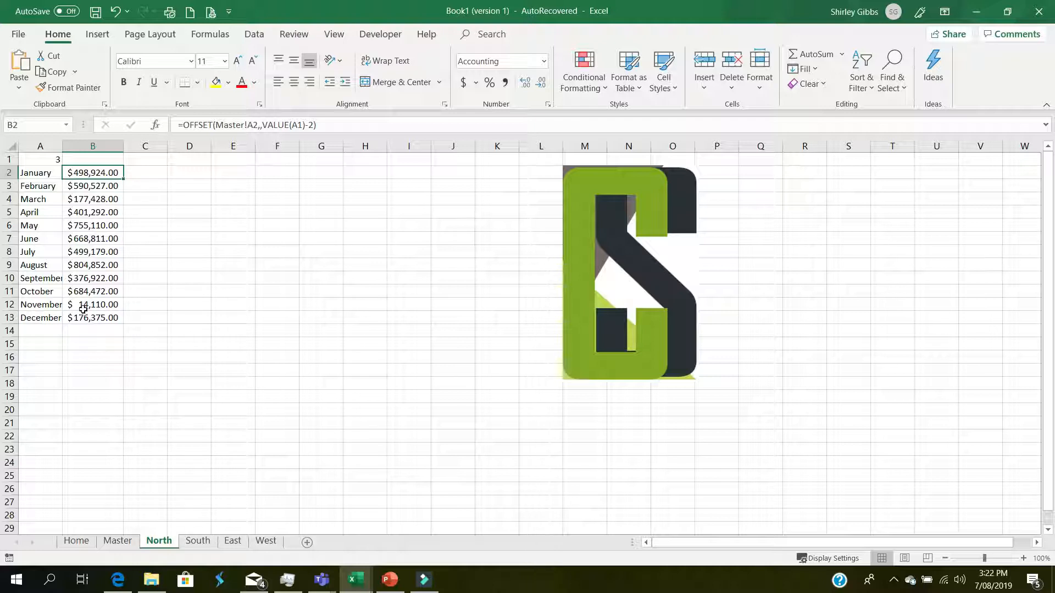
pyautogui.doubleClick(123, 178)
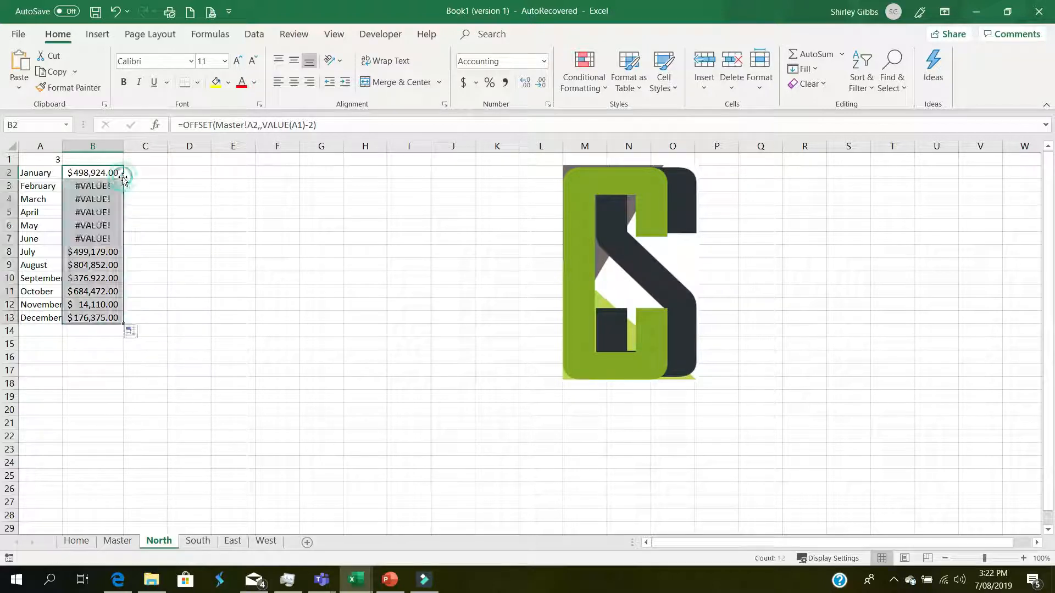
# Make the A1 reference in the North sheet's B2 formula absolute as $A$1 and fill the formula down to the December row.
pyautogui.click(93, 175)
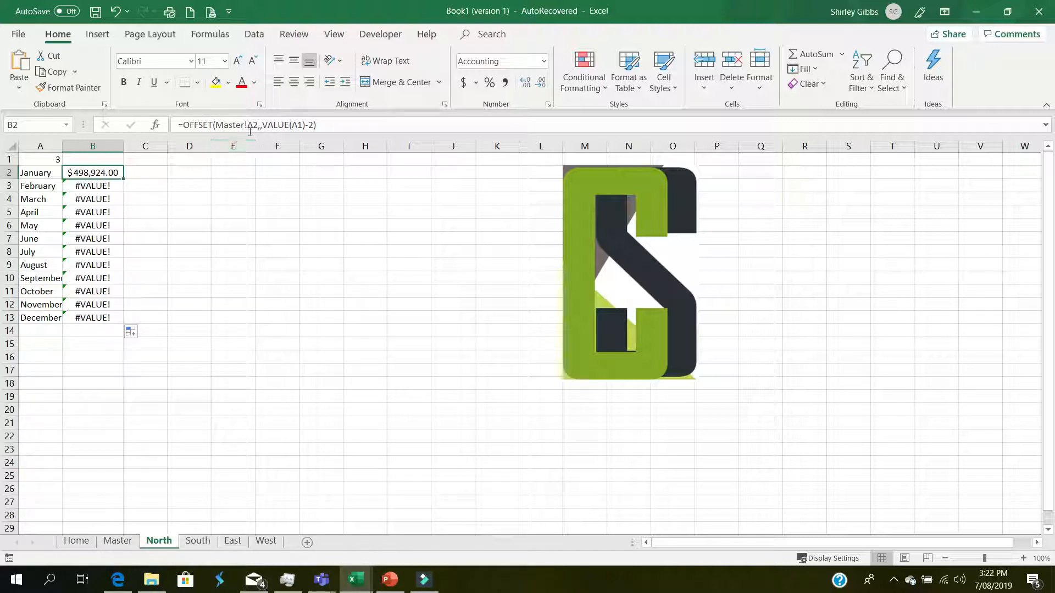
pyautogui.moveTo(303, 125); pyautogui.dragTo(293, 126)
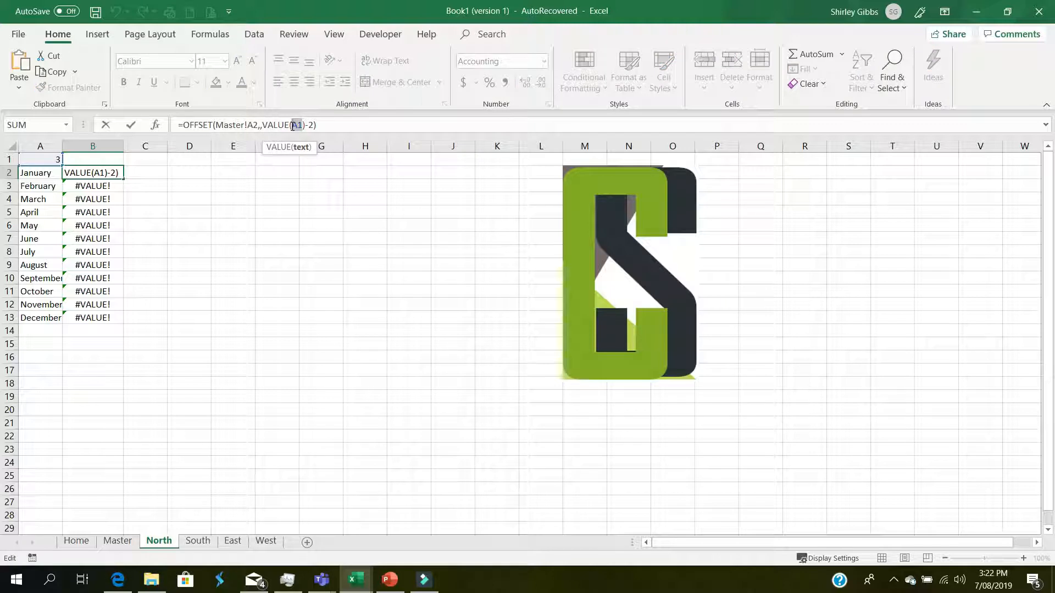
pyautogui.press('F4')
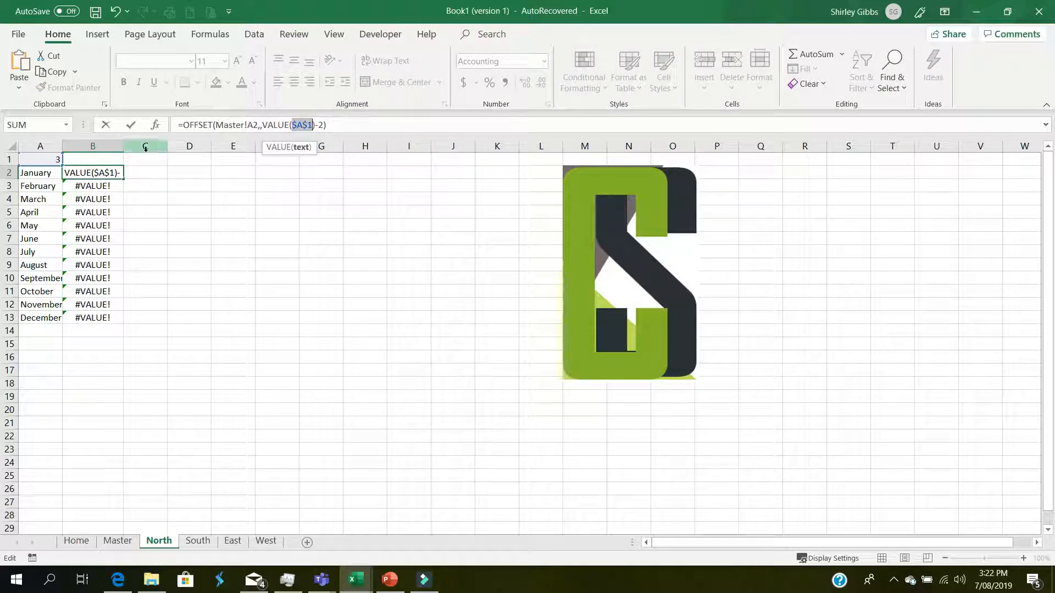
pyautogui.click(132, 126)
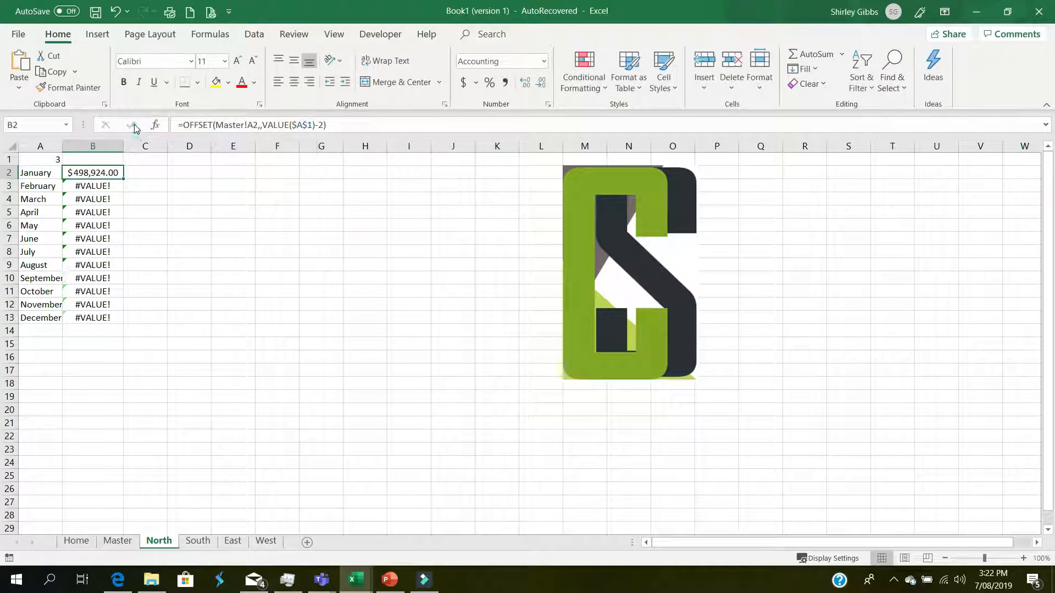
pyautogui.doubleClick(124, 179)
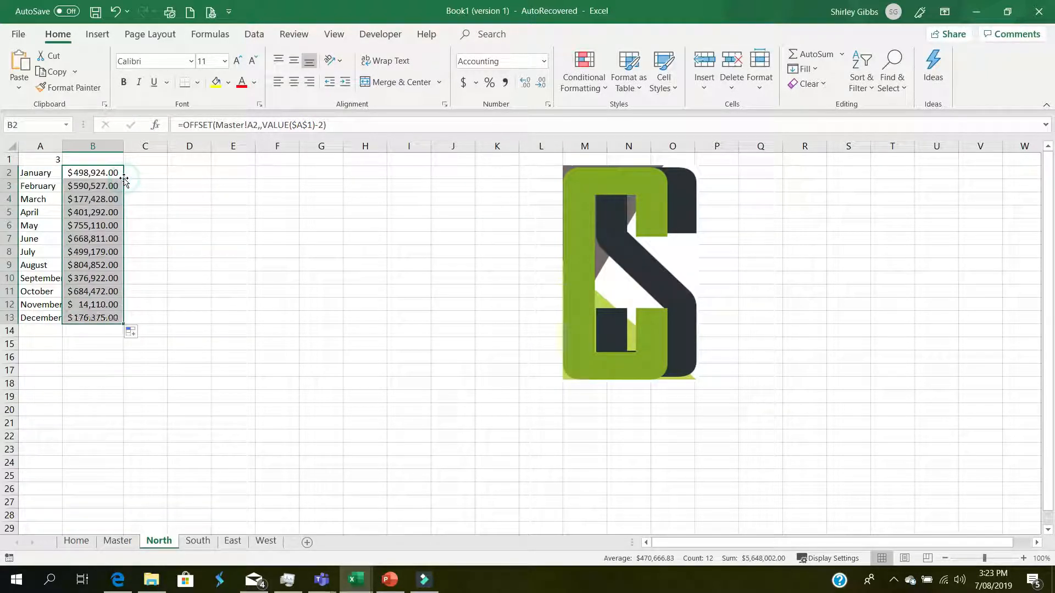
# Copy the formula =OFFSET(Master!A2,,VALUE($A$1)-2) from the North sheet's B2 and replace the South sheet's B2 formula with it.
pyautogui.click(344, 123)
pyautogui.moveTo(344, 124); pyautogui.dragTo(173, 123)
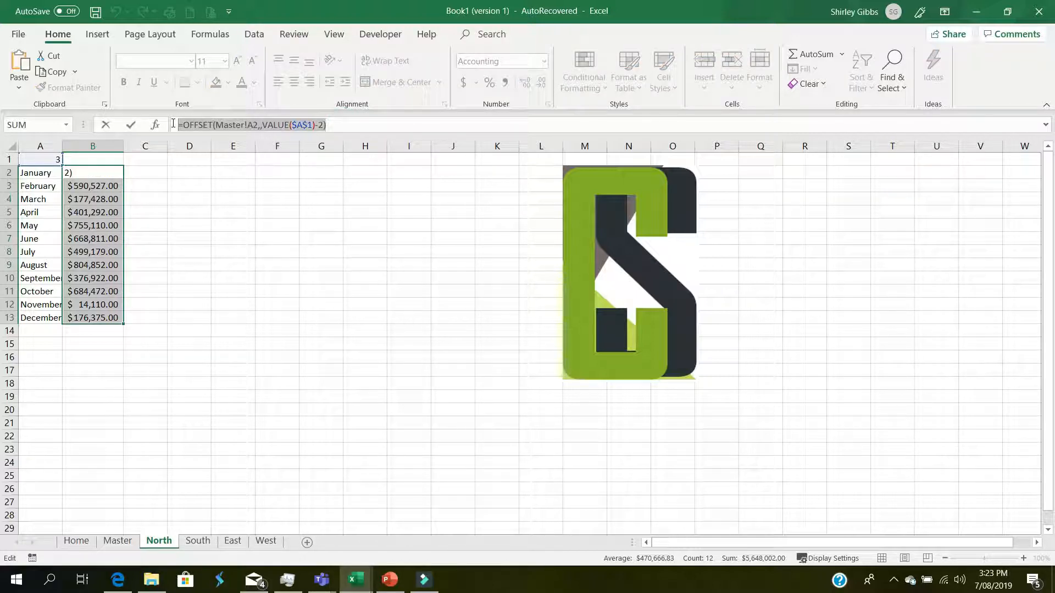
pyautogui.press('Return')
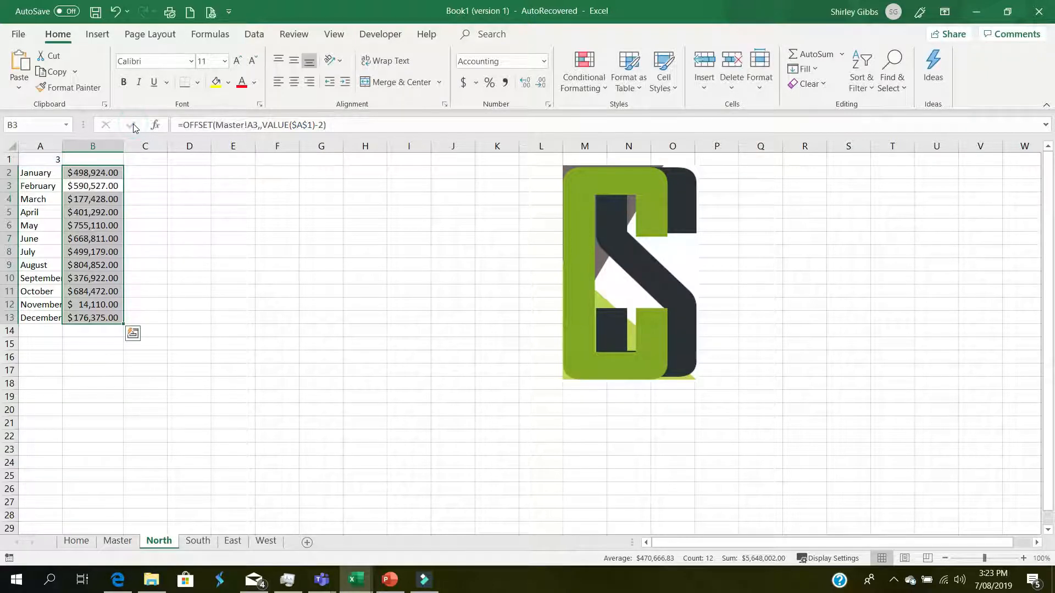
pyautogui.click(192, 543)
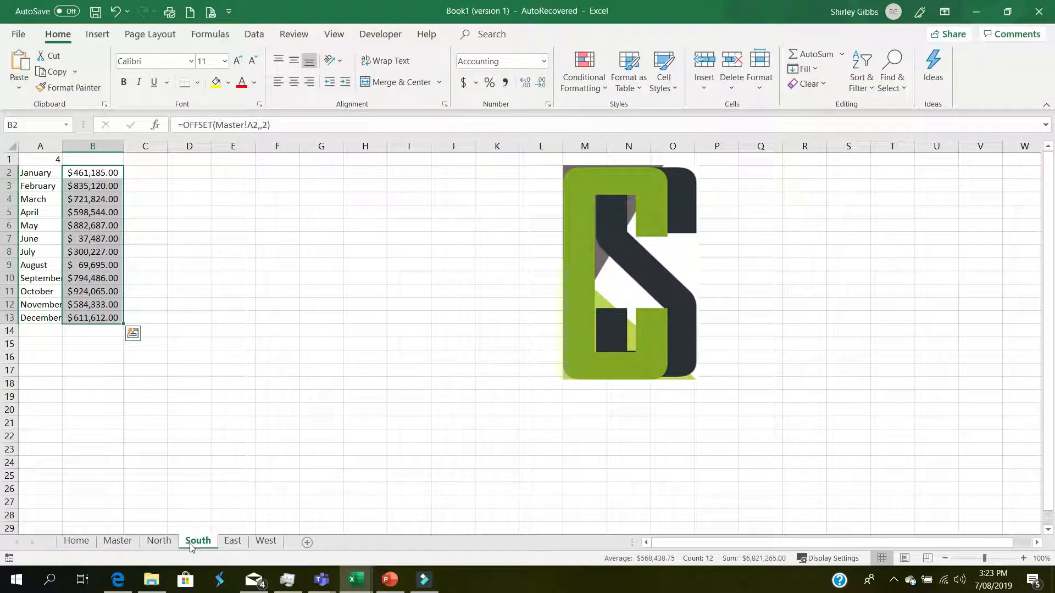
pyautogui.click(79, 171)
pyautogui.moveTo(289, 125); pyautogui.dragTo(176, 125)
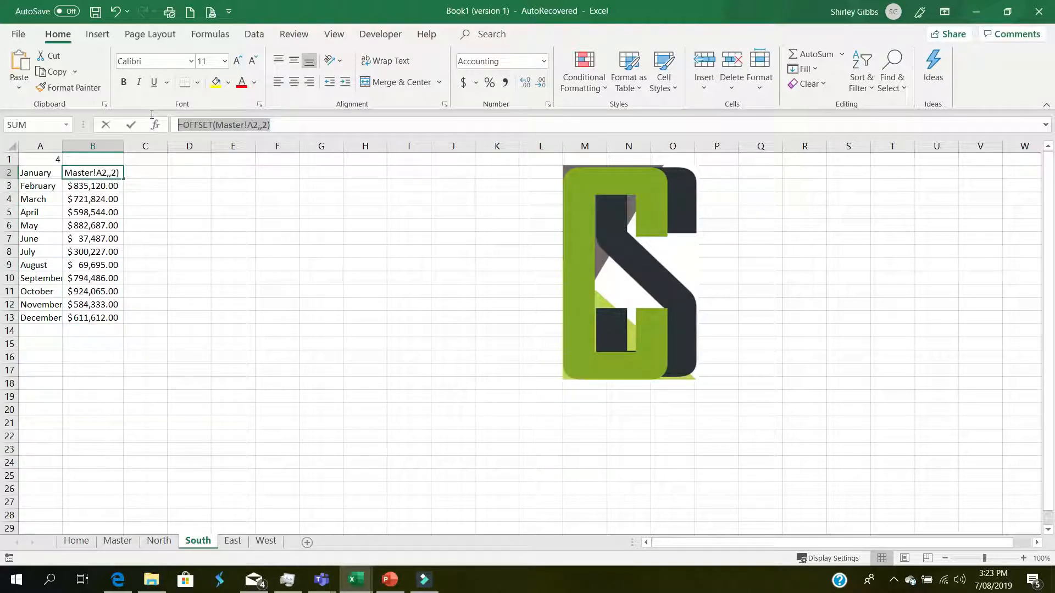
pyautogui.hotkey('ctrl', 'v')
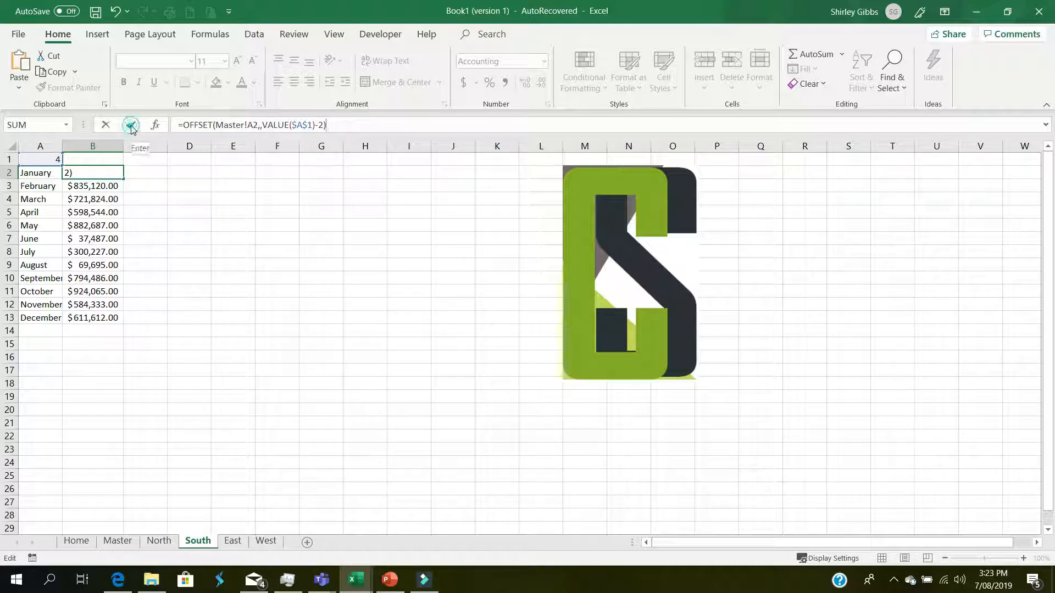
pyautogui.click(130, 126)
# Inspect cell A1 of the South sheet and fill the B2 formula down to the December row.
pyautogui.click(49, 160)
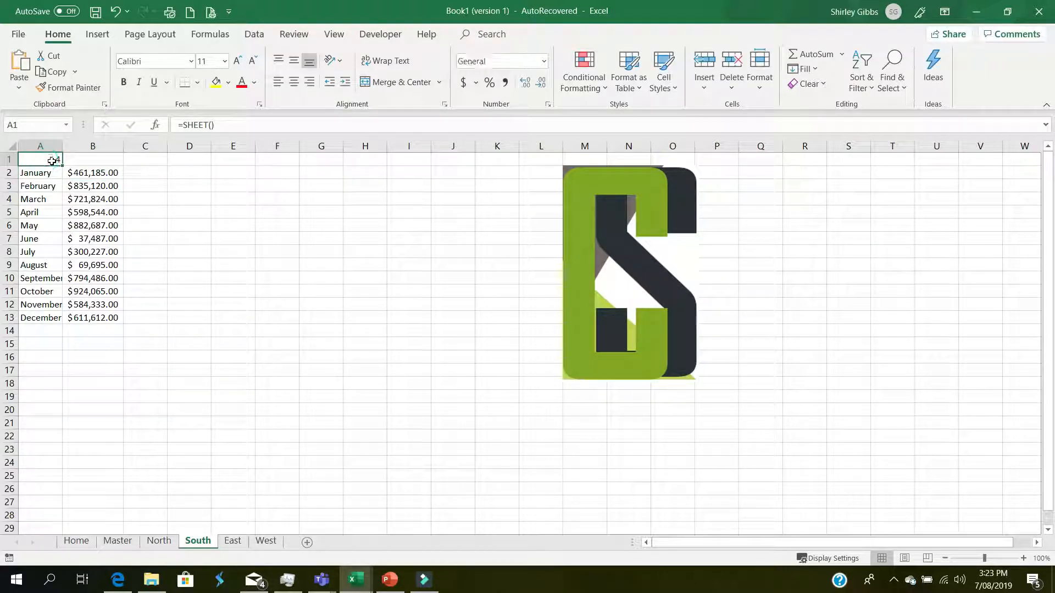
pyautogui.click(97, 172)
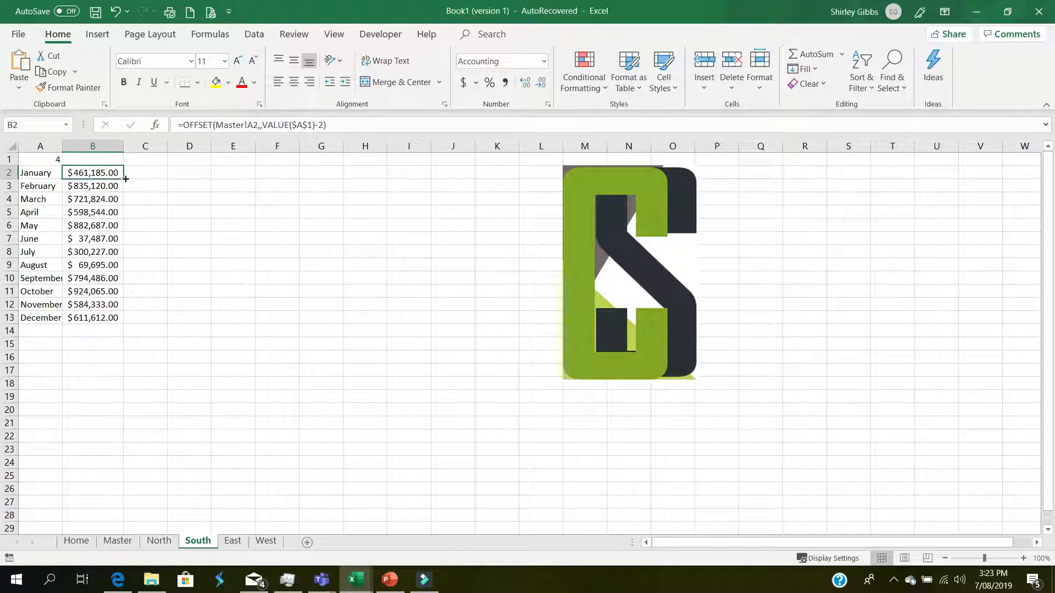
pyautogui.doubleClick(125, 179)
# Review the OFFSET function arguments of cell B2 on the South sheet.
pyautogui.click(94, 175)
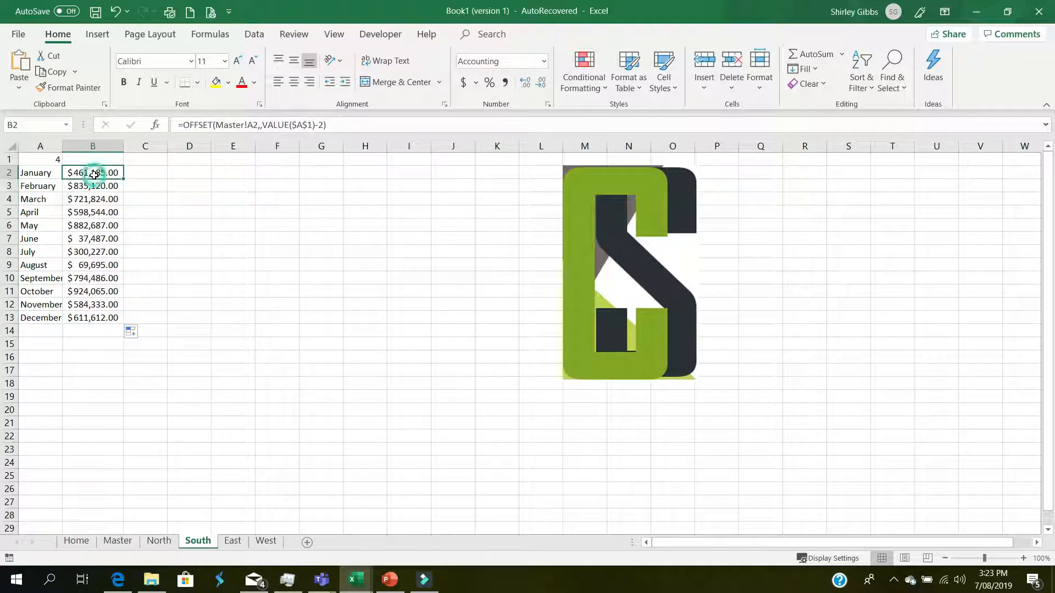
pyautogui.click(197, 125)
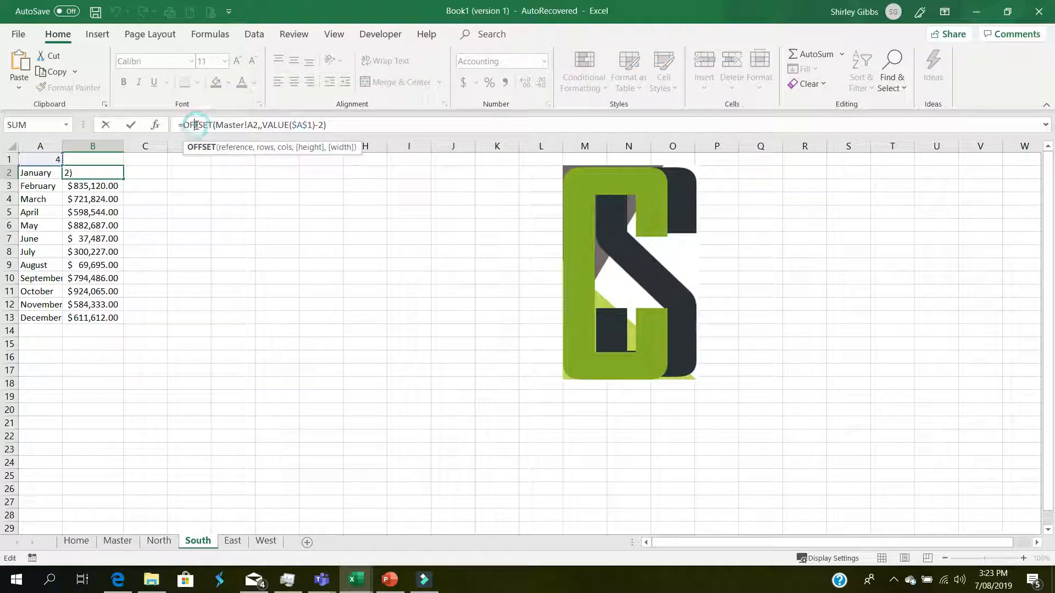
pyautogui.click(156, 125)
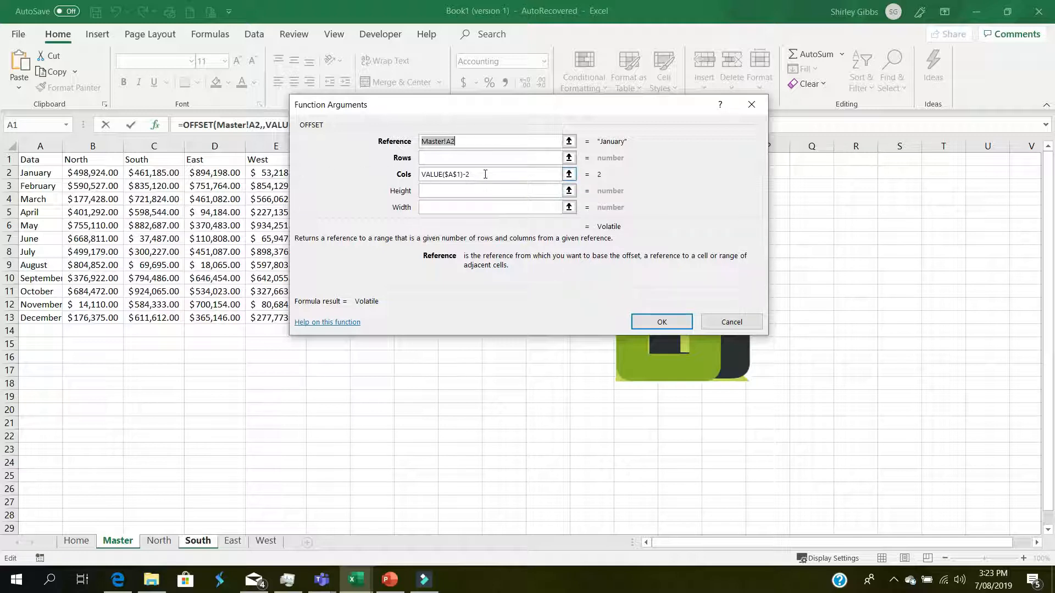
pyautogui.click(661, 321)
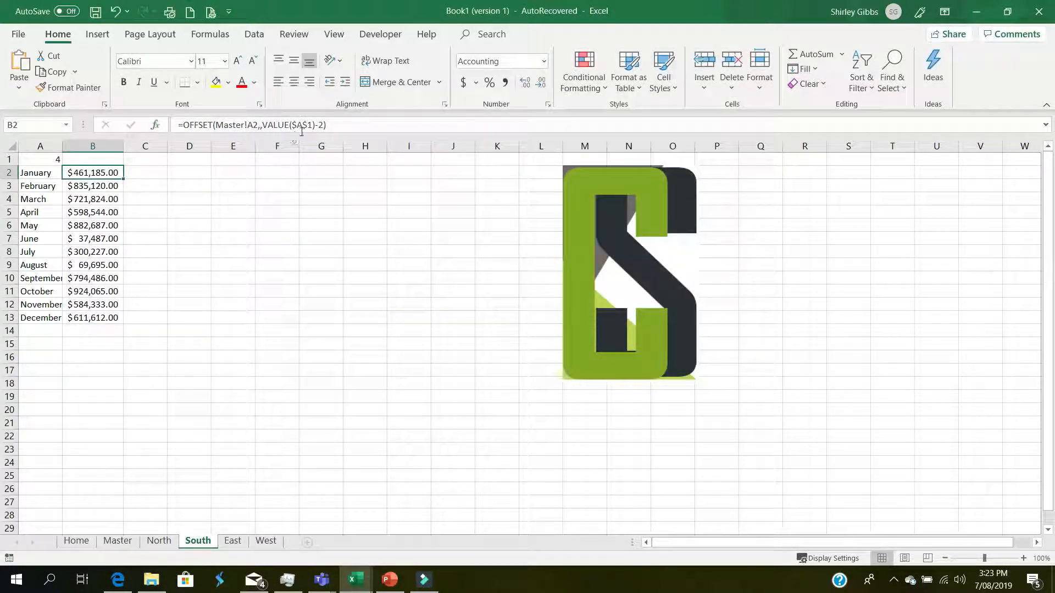
pyautogui.moveTo(342, 121); pyautogui.dragTo(153, 130)
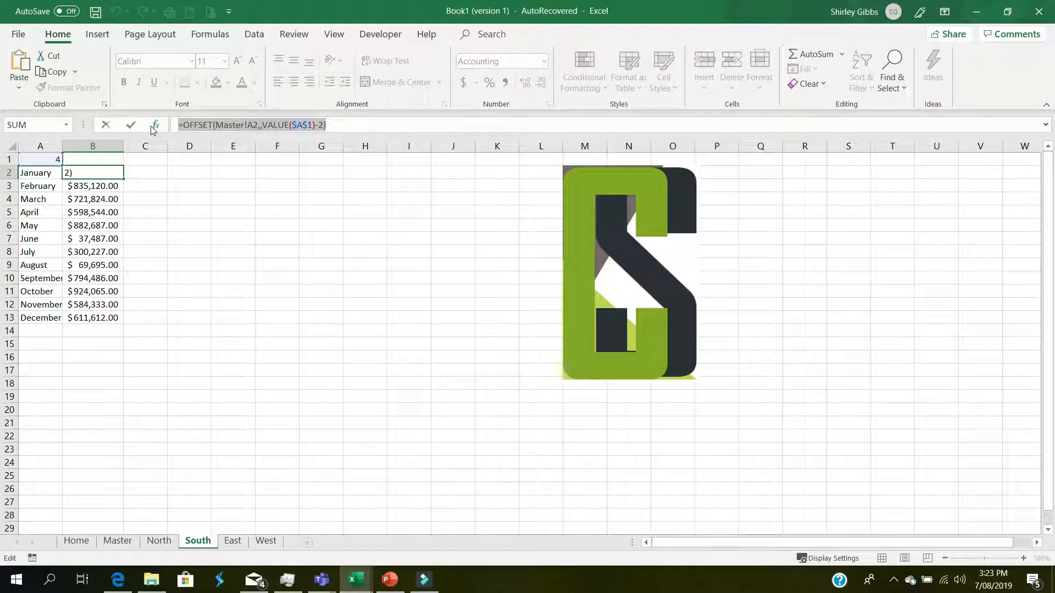
pyautogui.write('=')
pyautogui.click(233, 541)
pyautogui.click(85, 170)
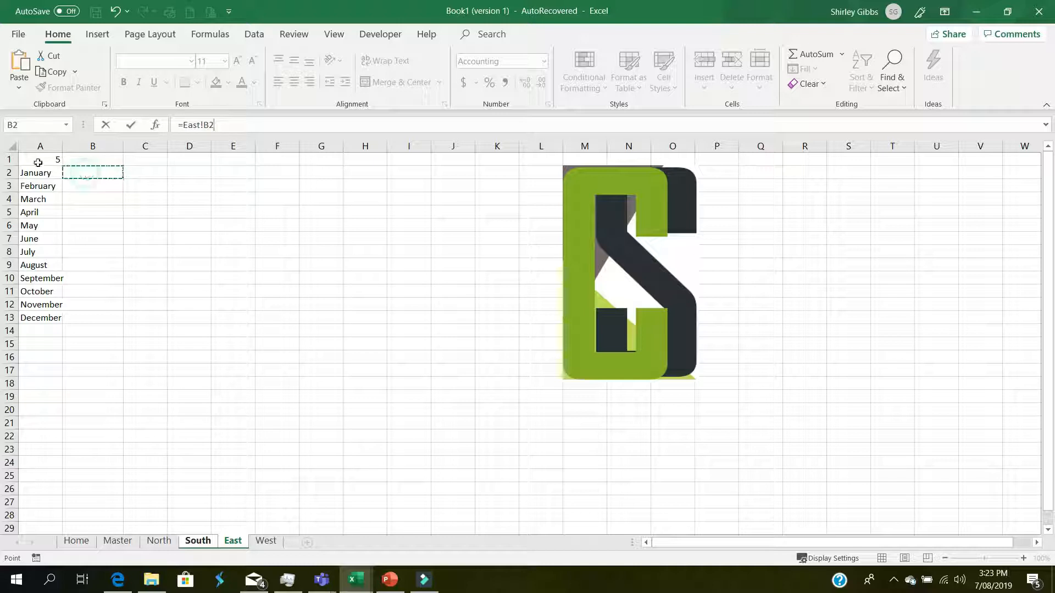
pyautogui.hotkey('ctrl', 'v')
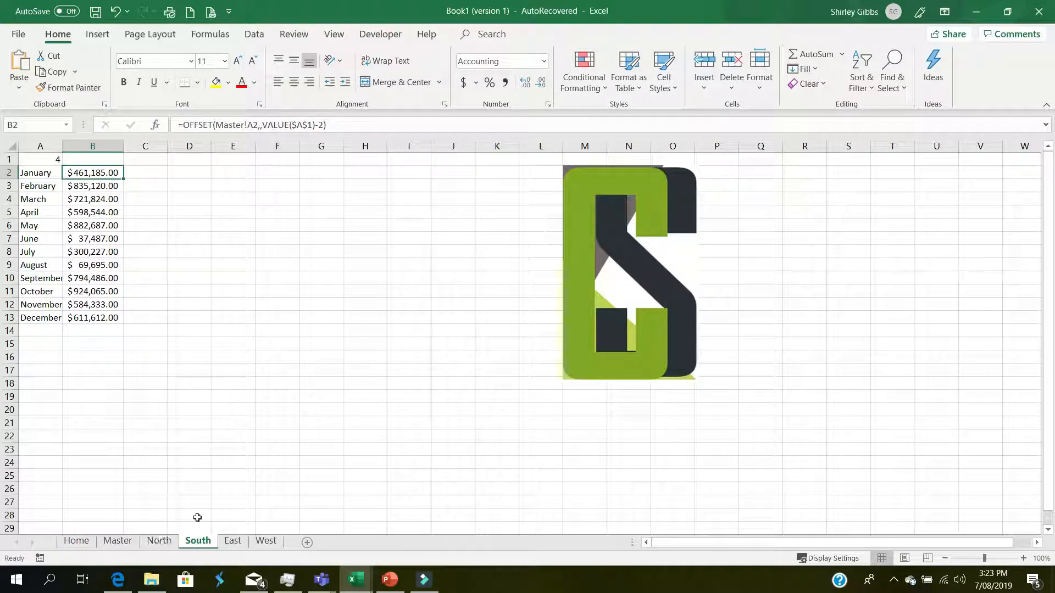
# Copy the OFFSET formula from the South sheet's B2 into B2 of the East sheet and fill it down to the December row.
pyautogui.moveTo(340, 127); pyautogui.dragTo(155, 125)
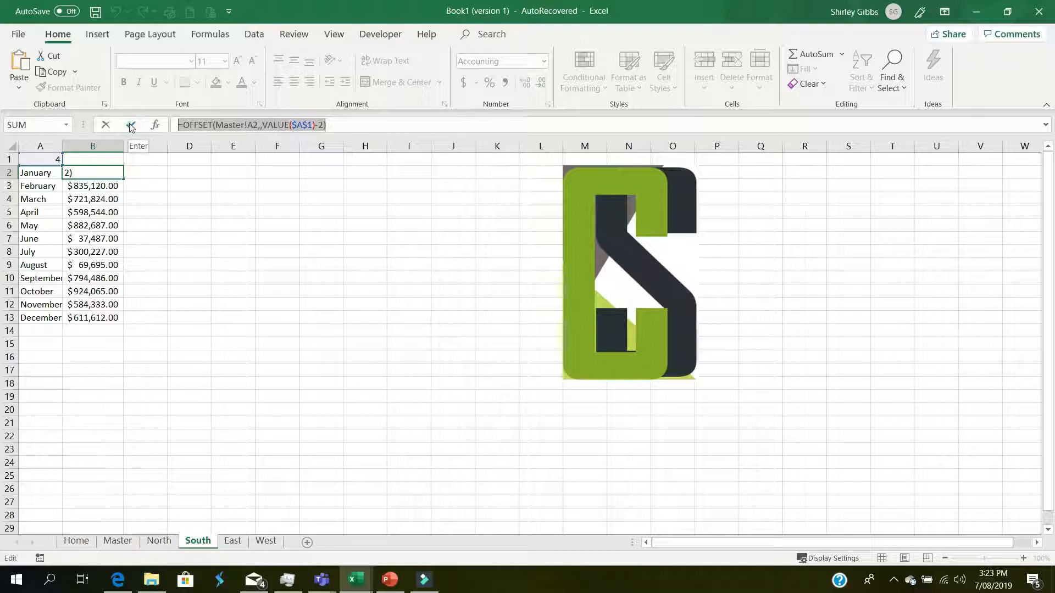
pyautogui.click(130, 125)
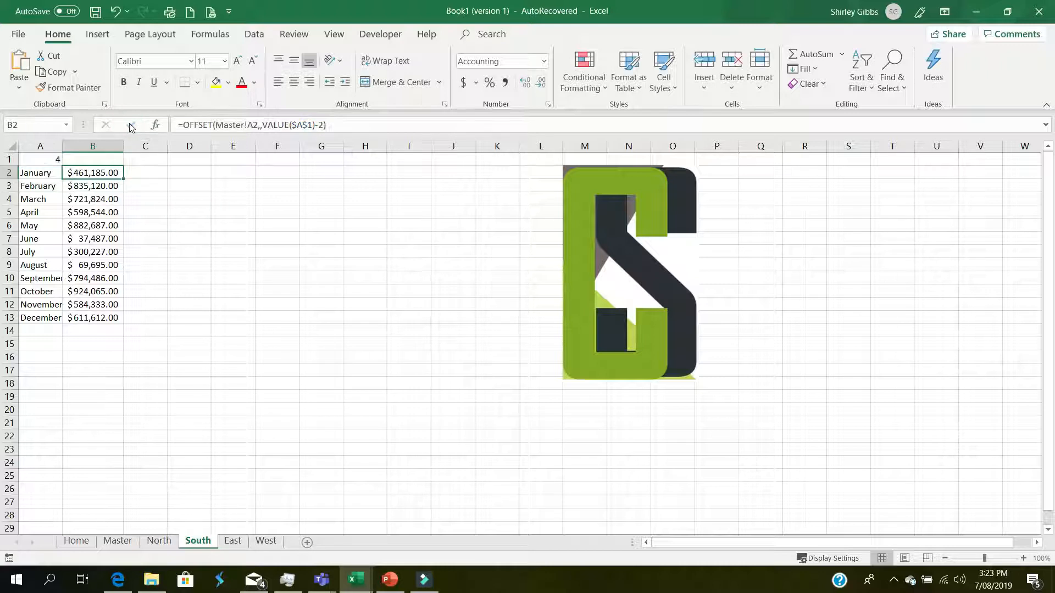
pyautogui.click(232, 542)
pyautogui.click(99, 173)
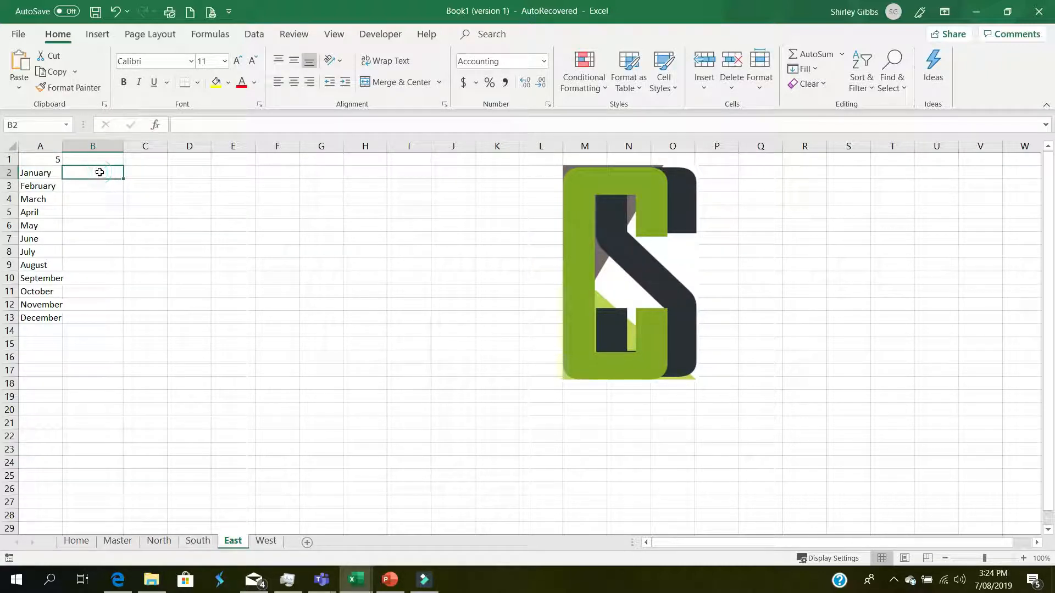
pyautogui.hotkey('ctrl', 'v')
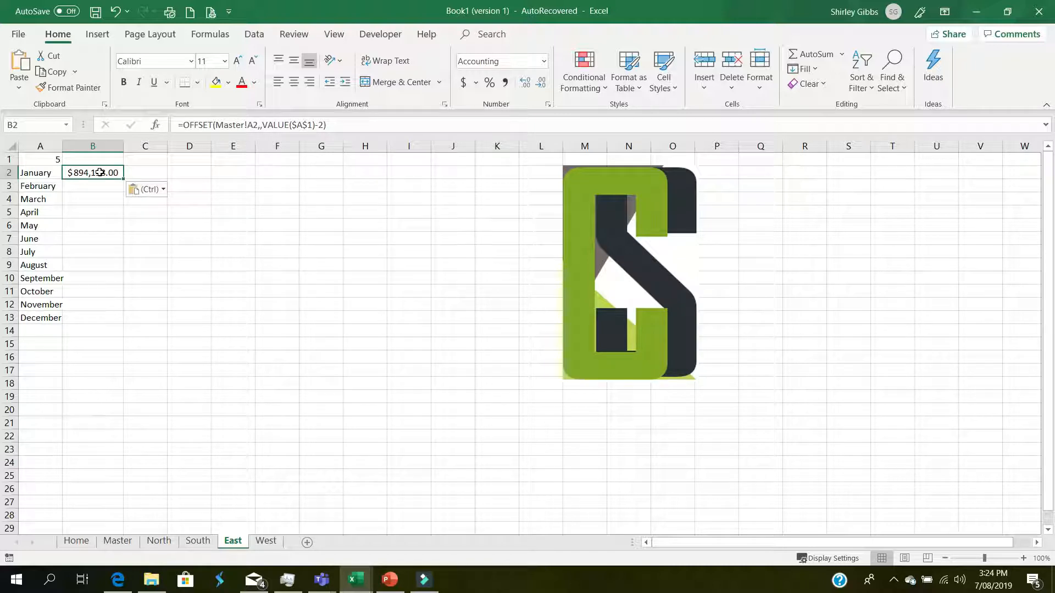
pyautogui.doubleClick(125, 181)
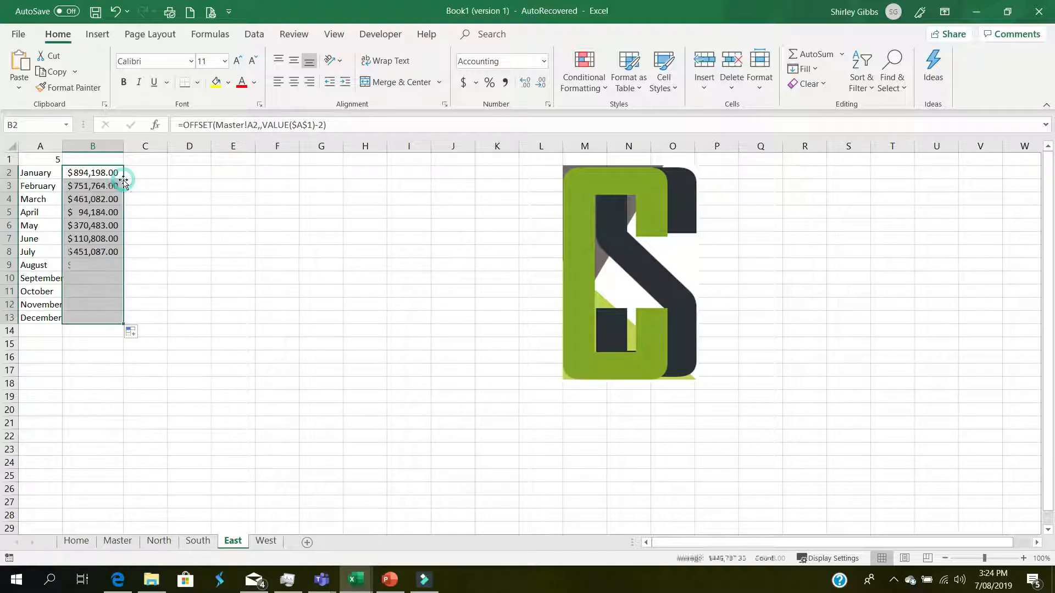
# Review the OFFSET function arguments of cell B2 on the East sheet.
pyautogui.click(198, 125)
pyautogui.click(156, 124)
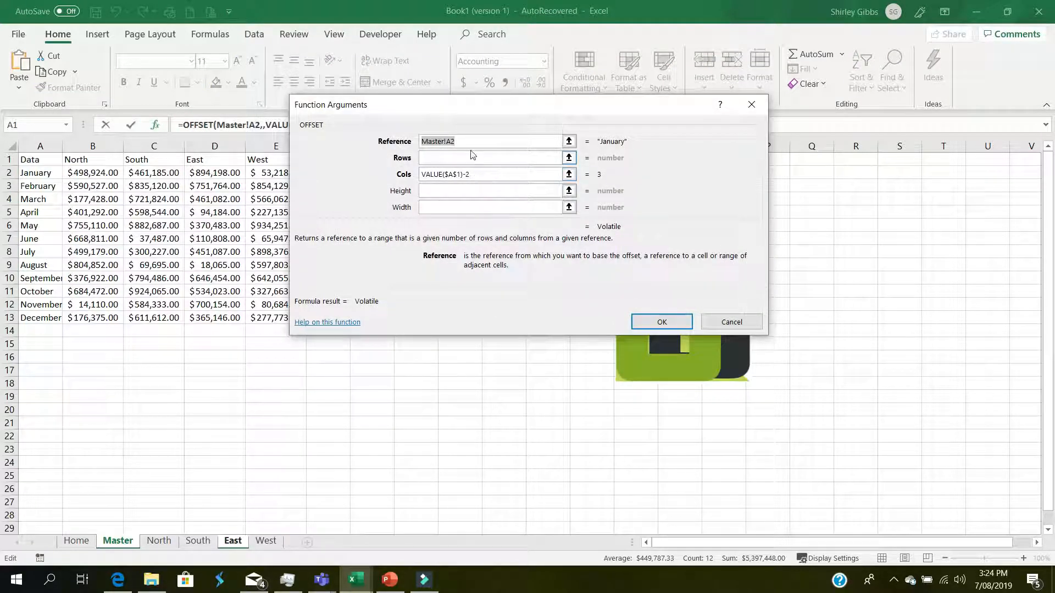
pyautogui.click(664, 321)
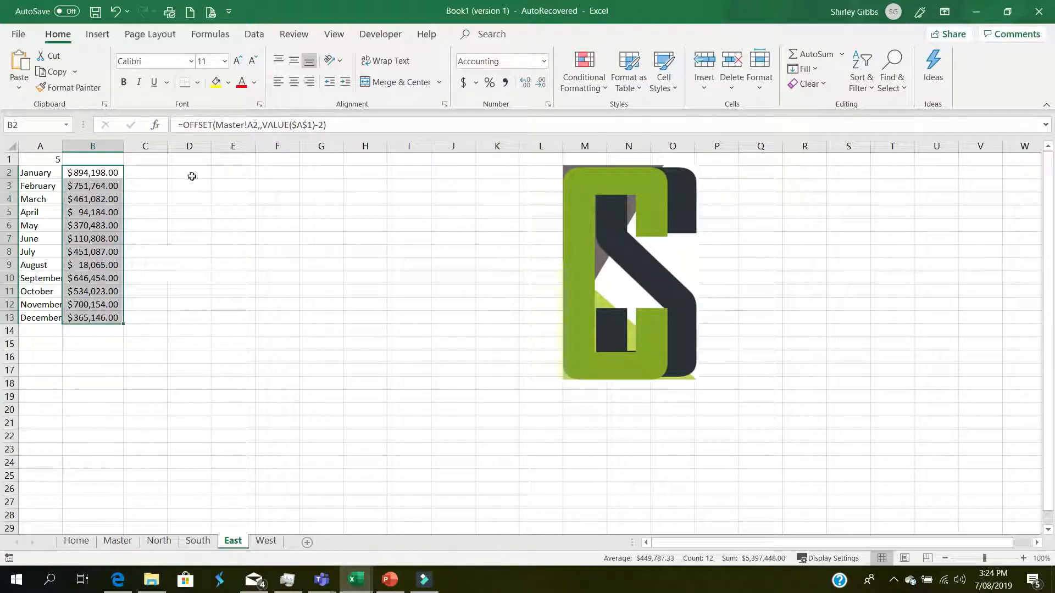
pyautogui.click(340, 125)
pyautogui.moveTo(339, 125); pyautogui.dragTo(157, 124)
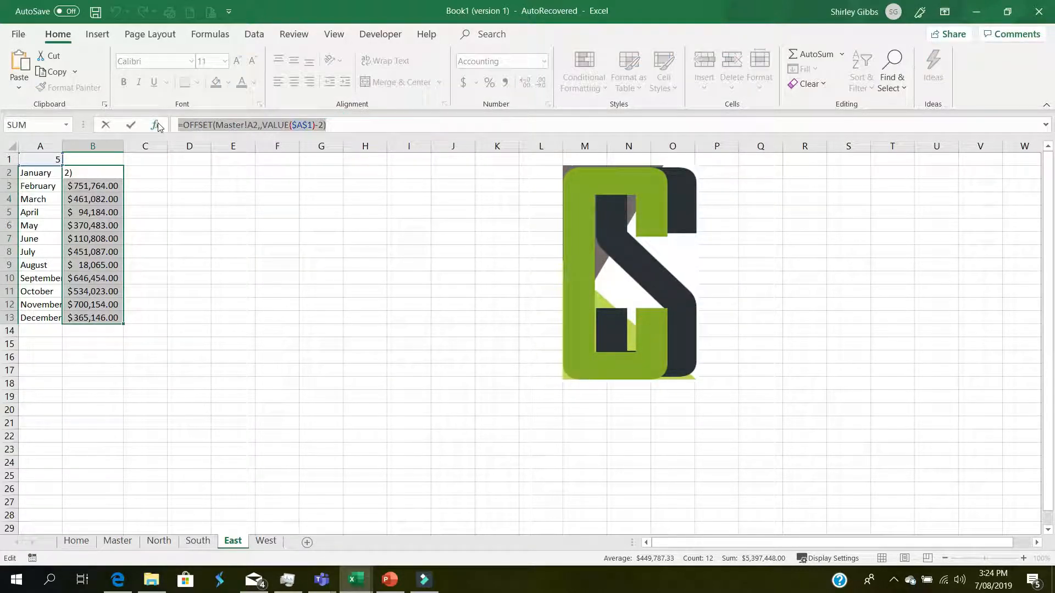
pyautogui.click(266, 541)
pyautogui.click(88, 170)
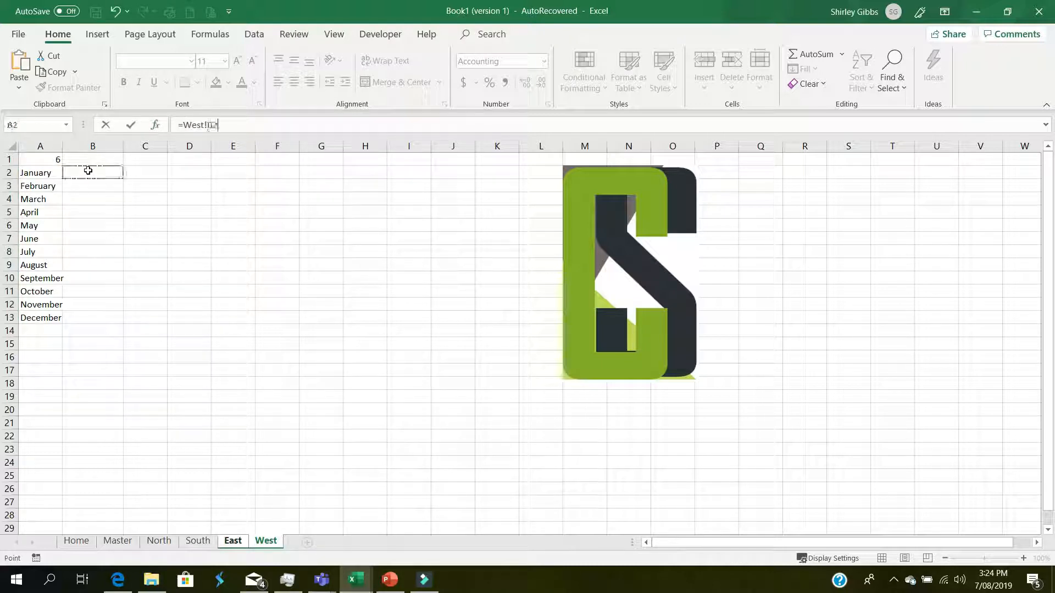
pyautogui.click(104, 124)
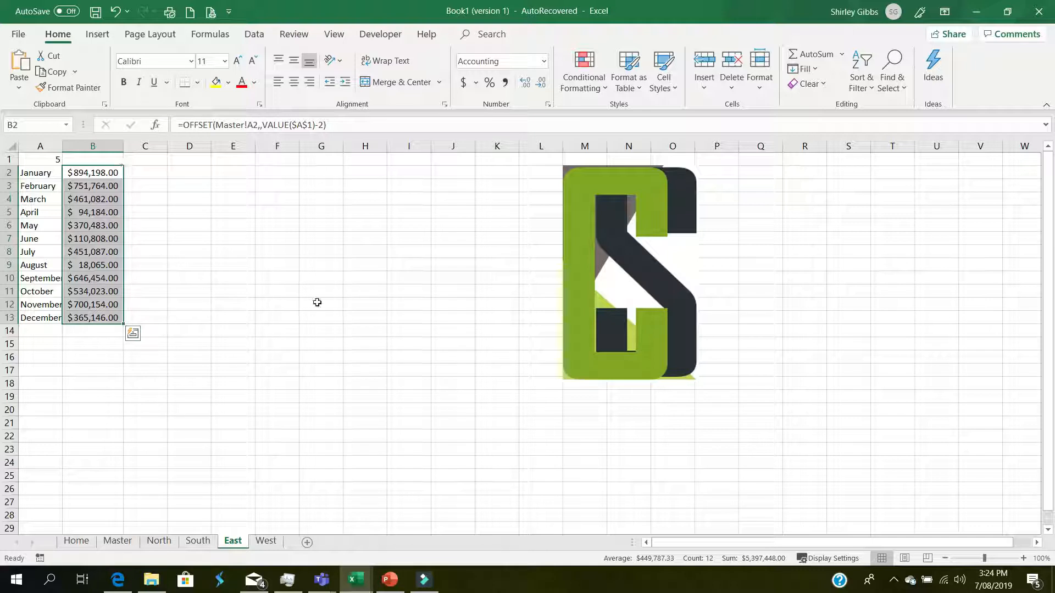
# Copy the formula =OFFSET(Master!A2,,VALUE($A$1)-2) from the East sheet's B2 into the West sheet's B2 and fill it down to the December row.
pyautogui.moveTo(338, 126); pyautogui.dragTo(153, 121)
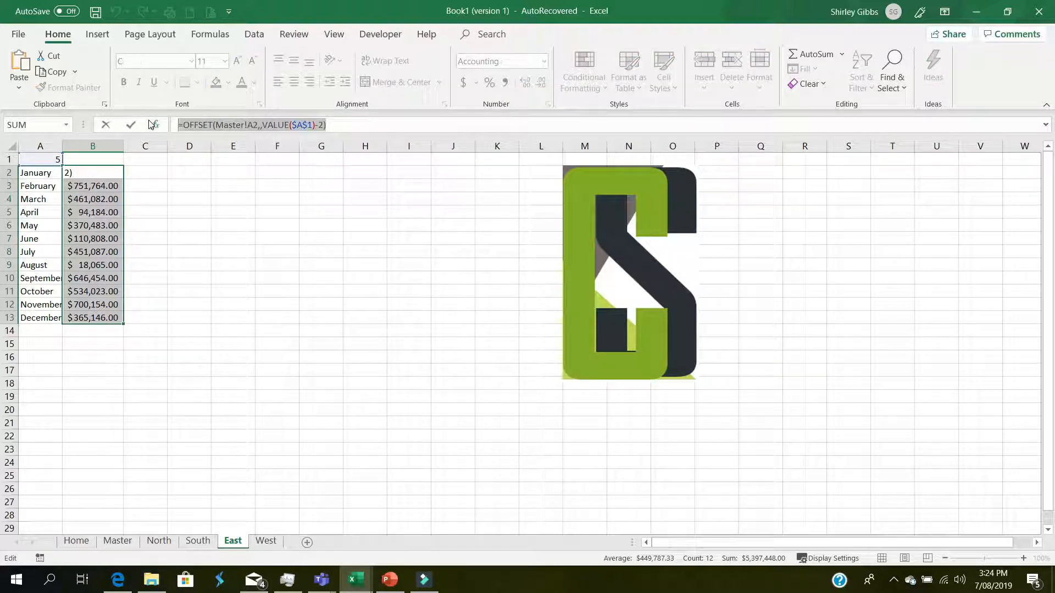
pyautogui.press('Return')
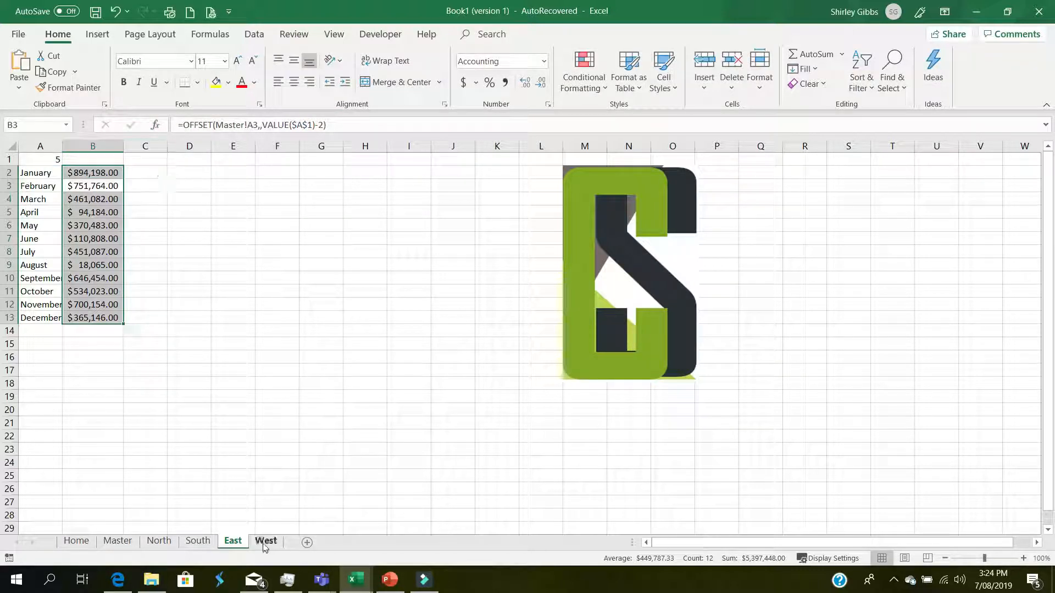
pyautogui.click(264, 542)
pyautogui.click(88, 171)
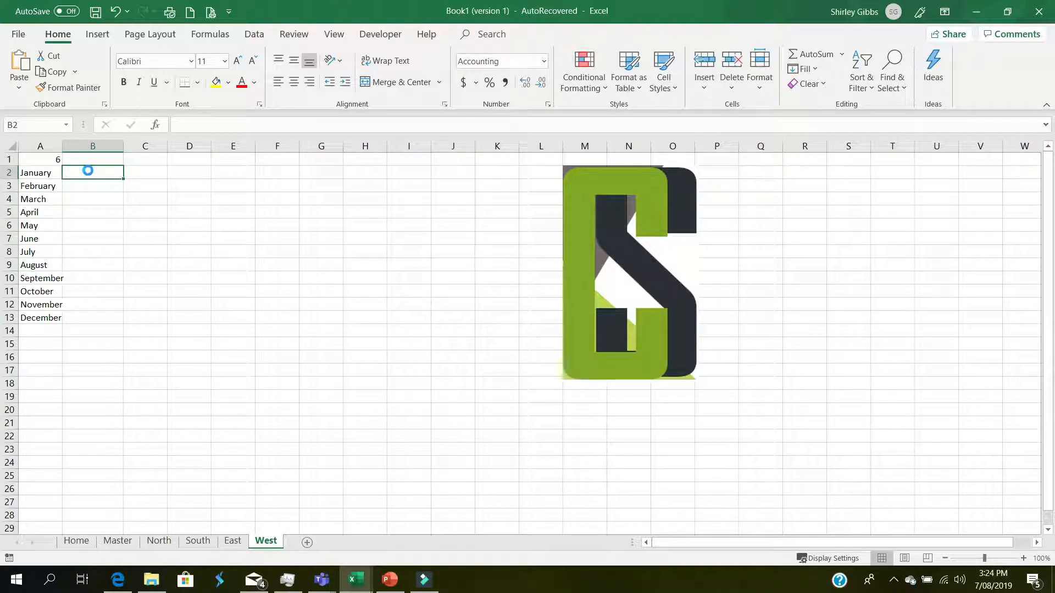
pyautogui.hotkey('ctrl', 'v')
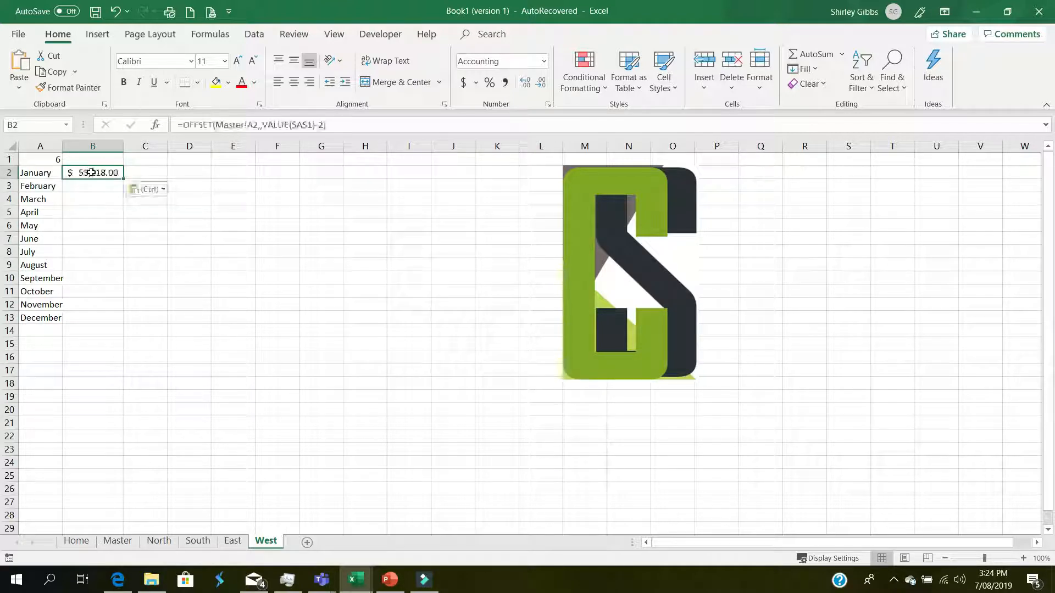
pyautogui.doubleClick(124, 178)
# Review the OFFSET function arguments of cell B2 on the West sheet.
pyautogui.click(199, 126)
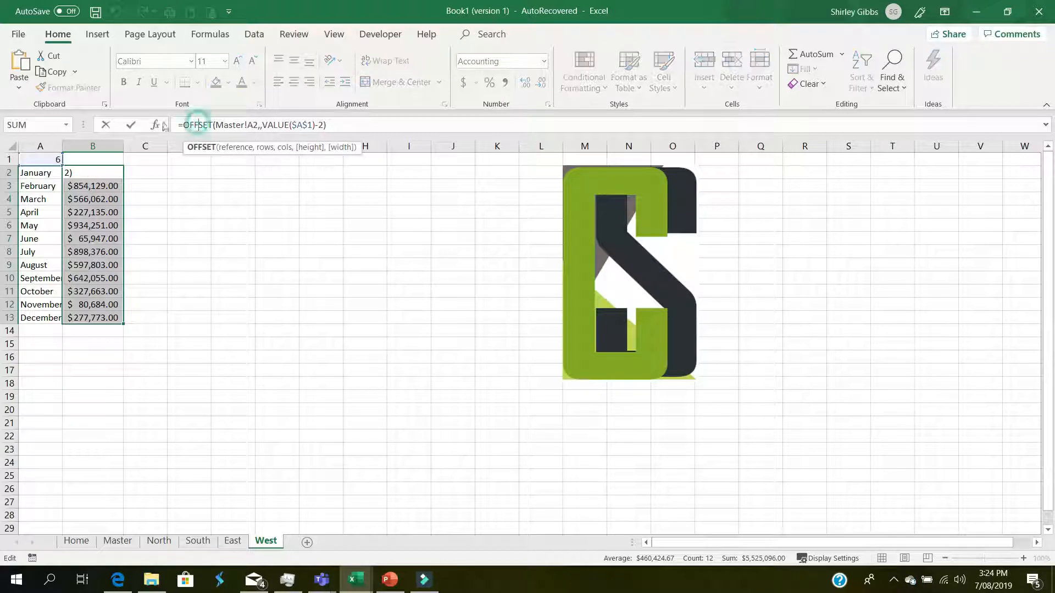
pyautogui.click(155, 125)
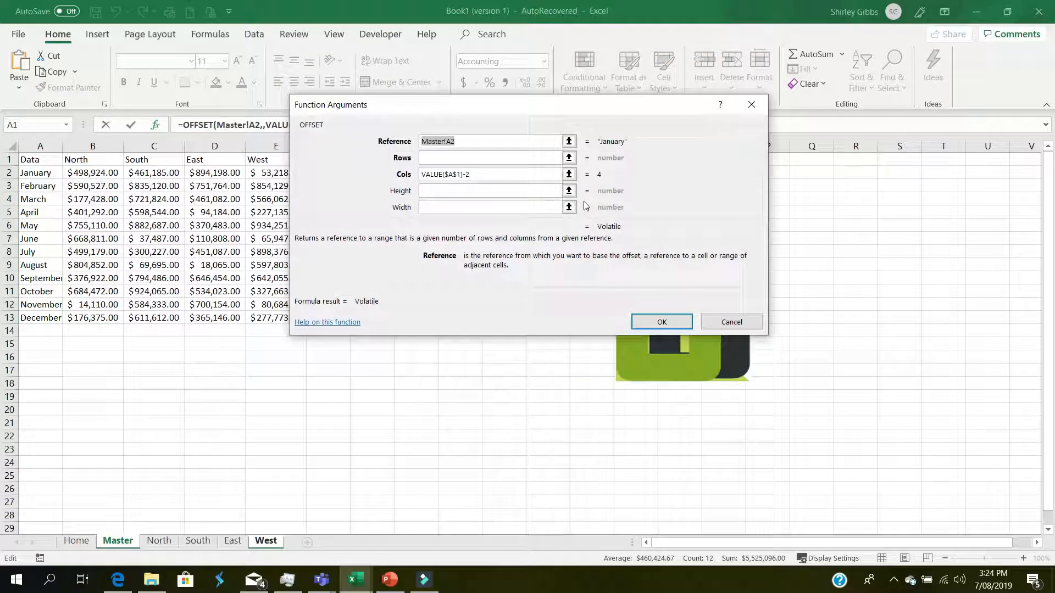
pyautogui.click(662, 322)
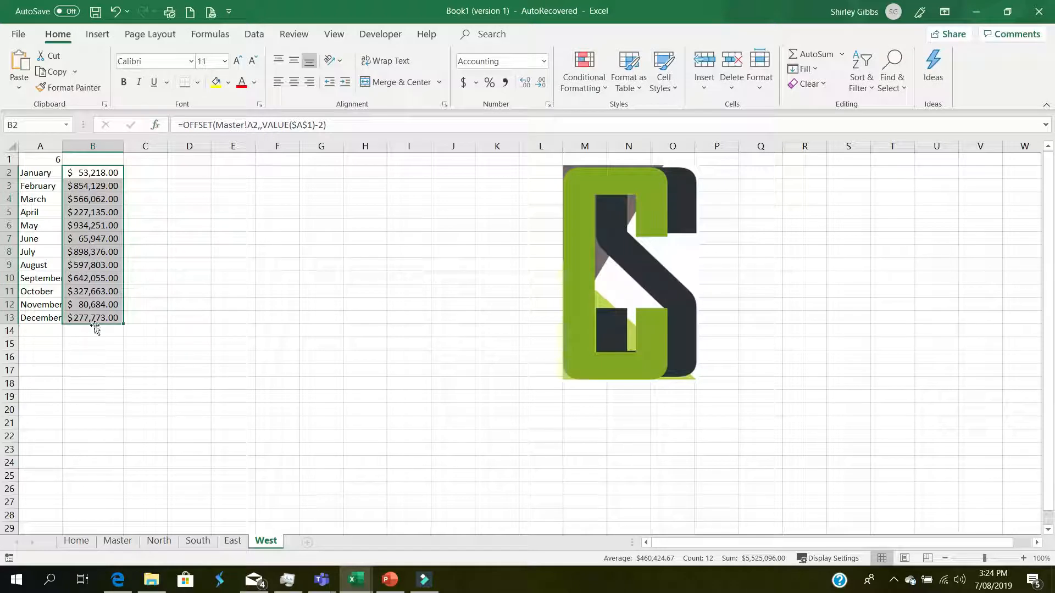
# Look over the monthly figures on the Master and North sheets, and return to cell J5 of the Home sheet.
pyautogui.click(118, 541)
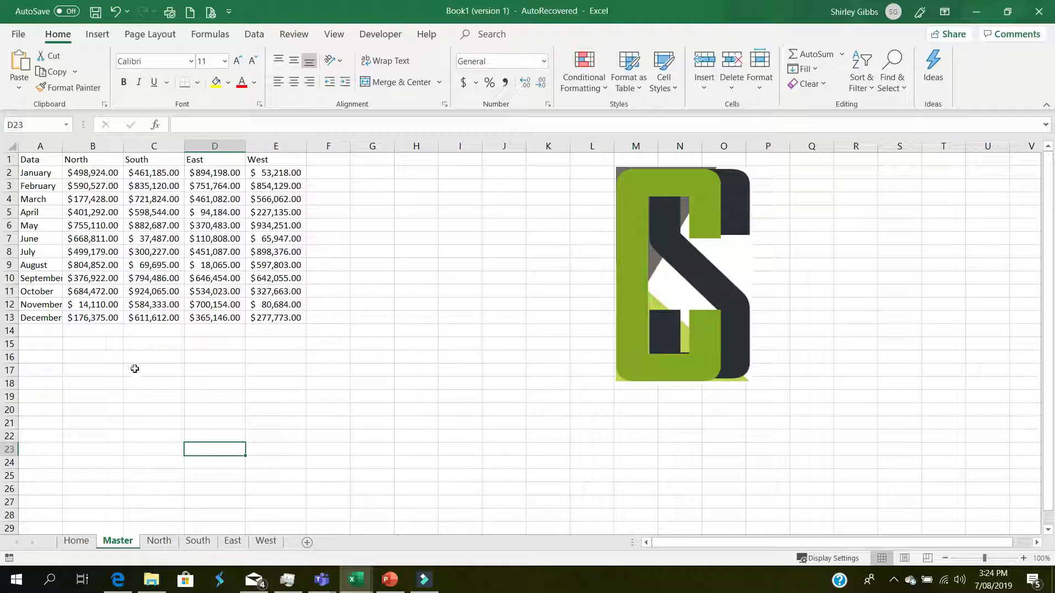
pyautogui.click(159, 541)
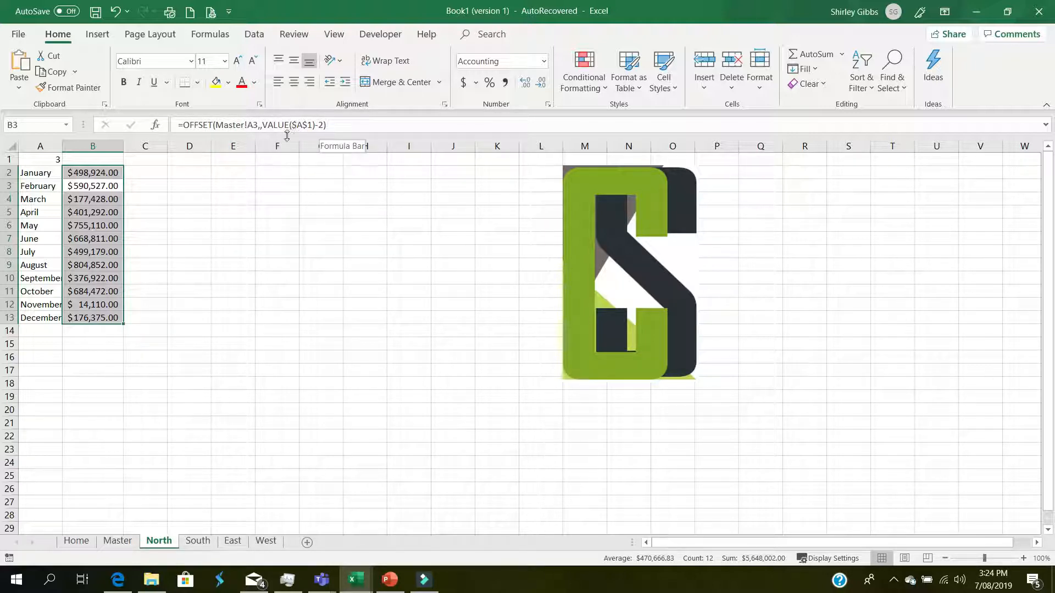
pyautogui.click(76, 542)
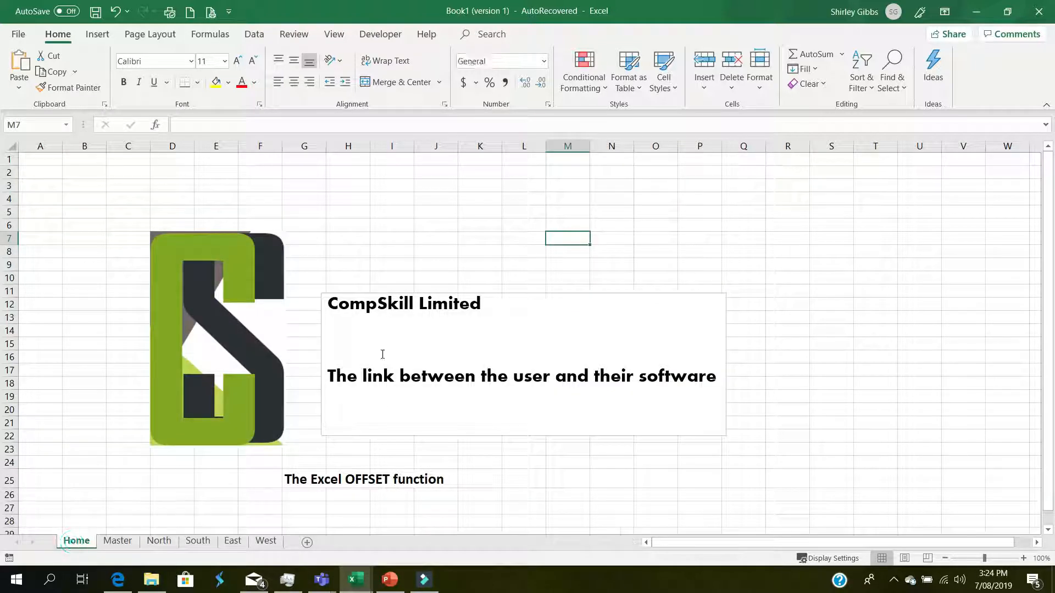
pyautogui.click(434, 212)
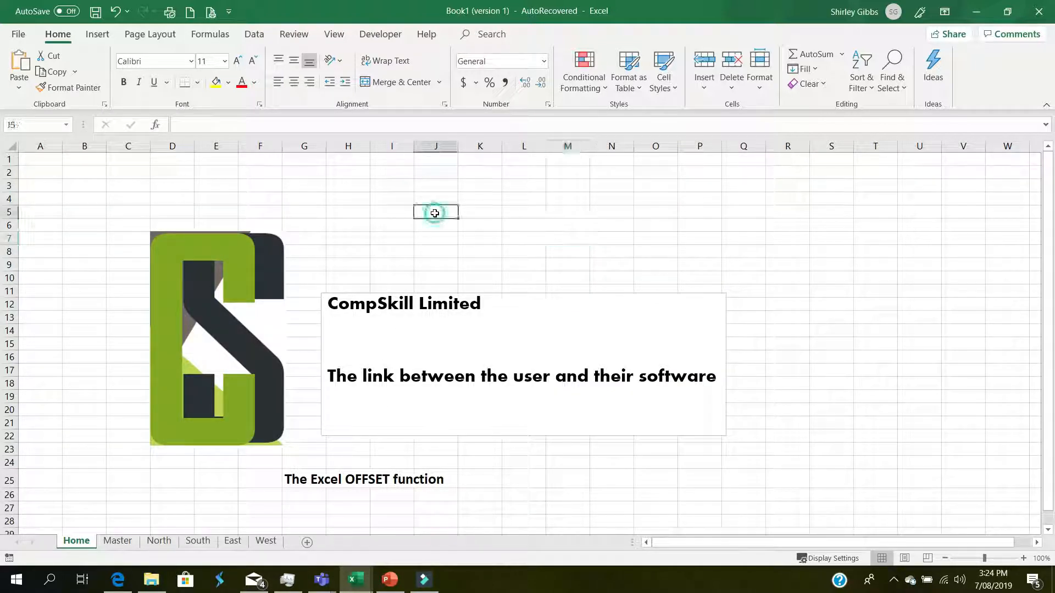